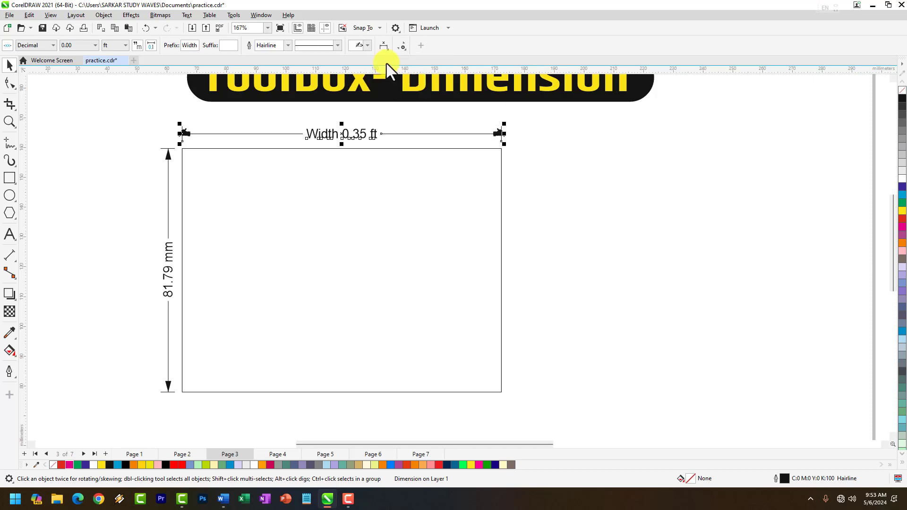
Step: Change the arrowheads of the width dimension above the rectangle to solid triangular arrows
{"action": "left_click", "coordinate": [368, 45]}
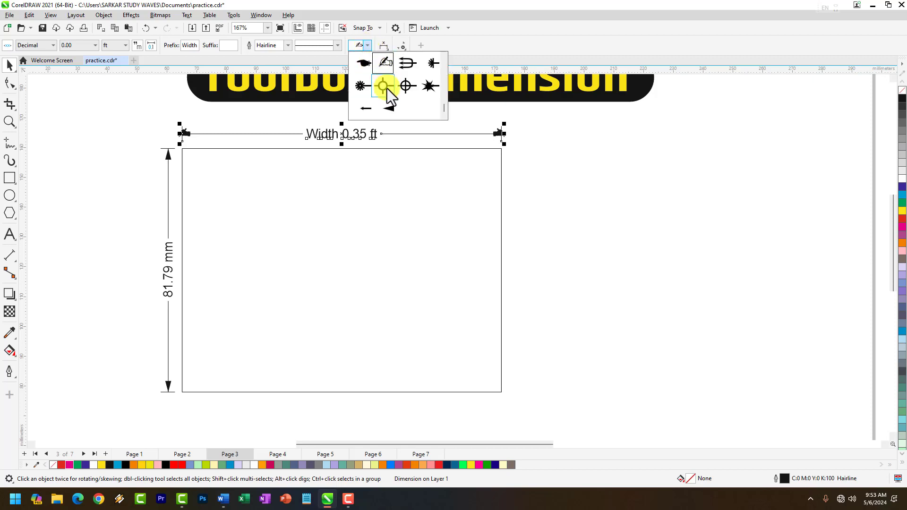
{"action": "left_click", "coordinate": [390, 107]}
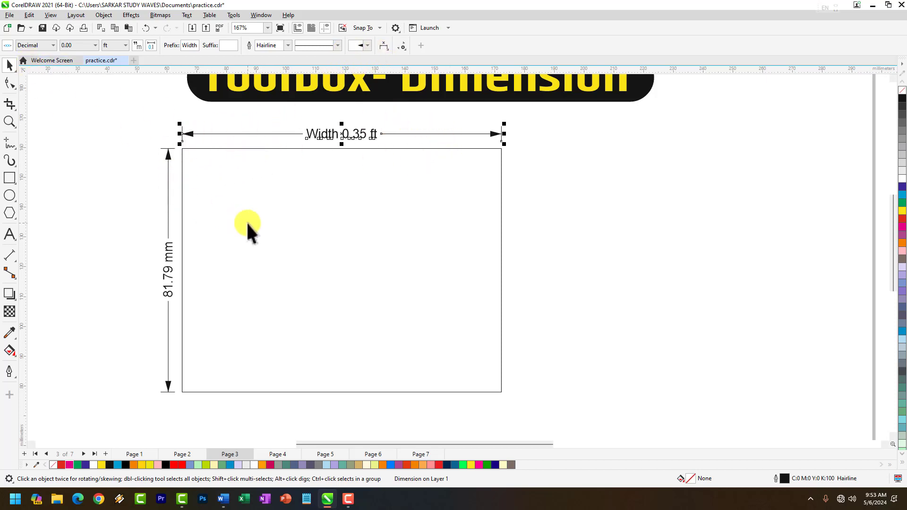
{"action": "scroll", "coordinate": [227, 224], "scroll_direction": "down", "scroll_amount": 2}
{"action": "scroll", "coordinate": [355, 314], "scroll_direction": "up", "scroll_amount": 1}
{"action": "scroll", "coordinate": [281, 305], "scroll_direction": "up", "scroll_amount": 1}
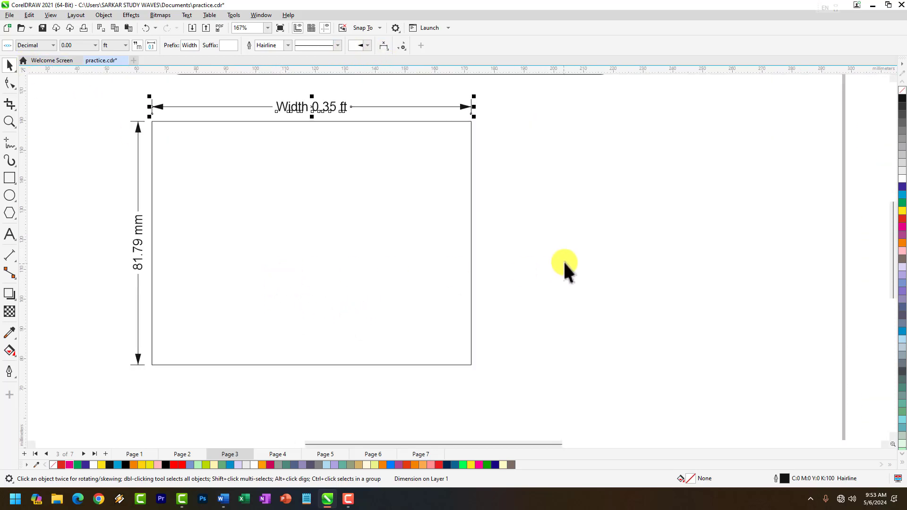
Step: Duplicate the dimensioned rectangle and place the copy just right of the original, centred at about X 233 mm, Y 118 mm
{"action": "scroll", "coordinate": [564, 260], "scroll_direction": "down", "scroll_amount": 1}
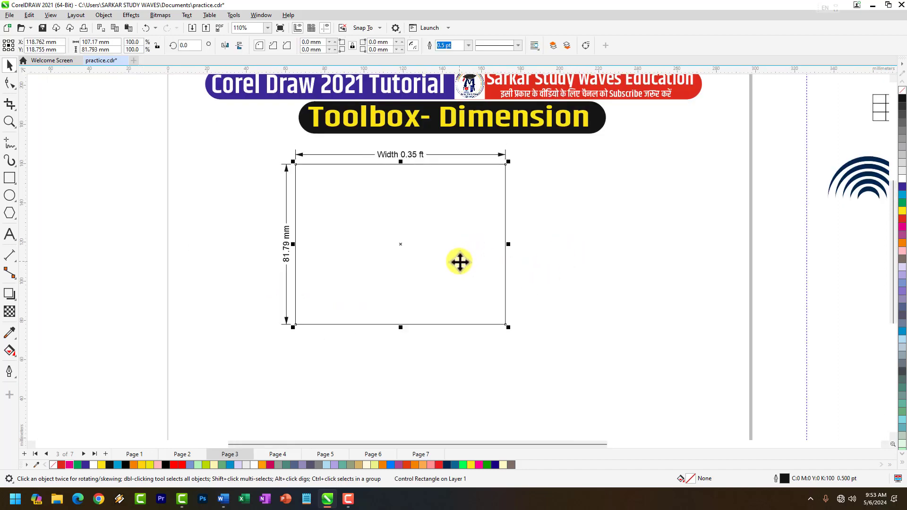
{"action": "key", "text": "super"}
{"action": "left_click_drag", "start_coordinate": [468, 243], "coordinate": [468, 246]}
{"action": "left_click", "coordinate": [468, 247]}
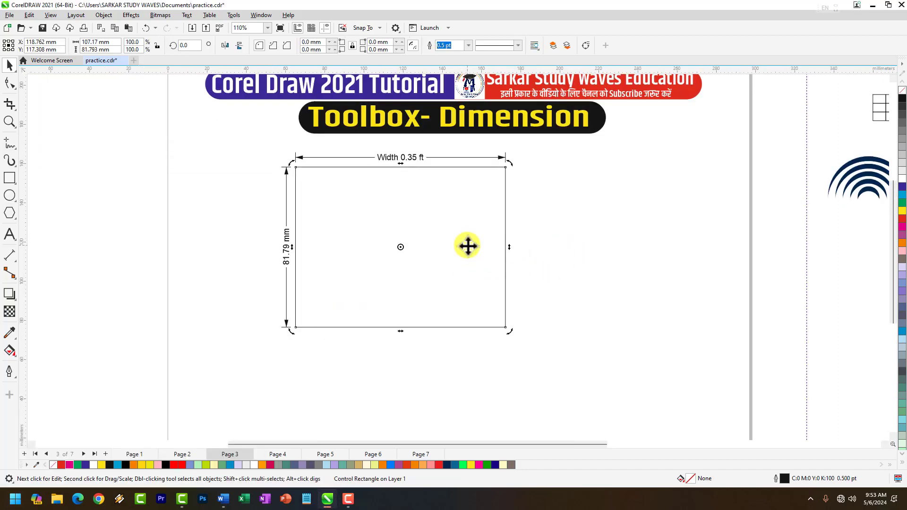
{"action": "left_click", "coordinate": [467, 252]}
{"action": "left_click", "coordinate": [467, 252]}
{"action": "key", "text": "ctrl+d"}
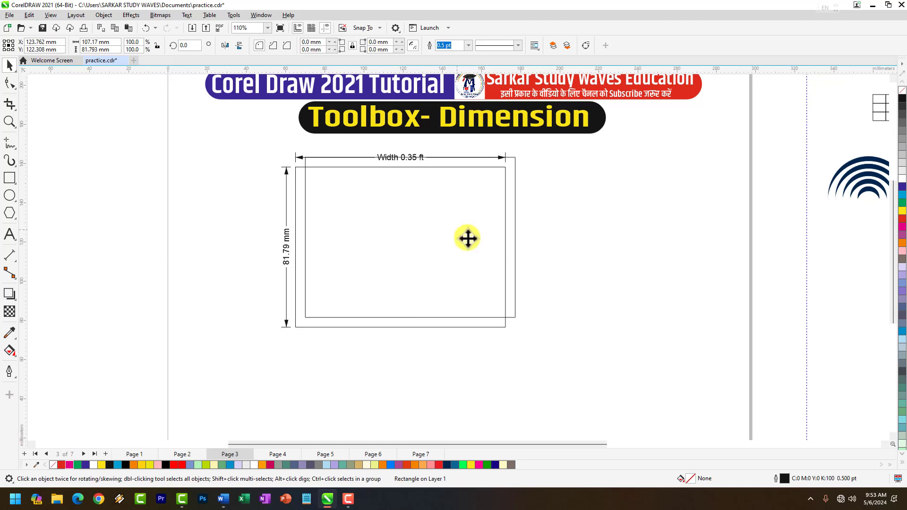
{"action": "left_click_drag", "start_coordinate": [468, 239], "coordinate": [462, 408]}
{"action": "scroll", "coordinate": [450, 334], "scroll_direction": "down", "scroll_amount": 2}
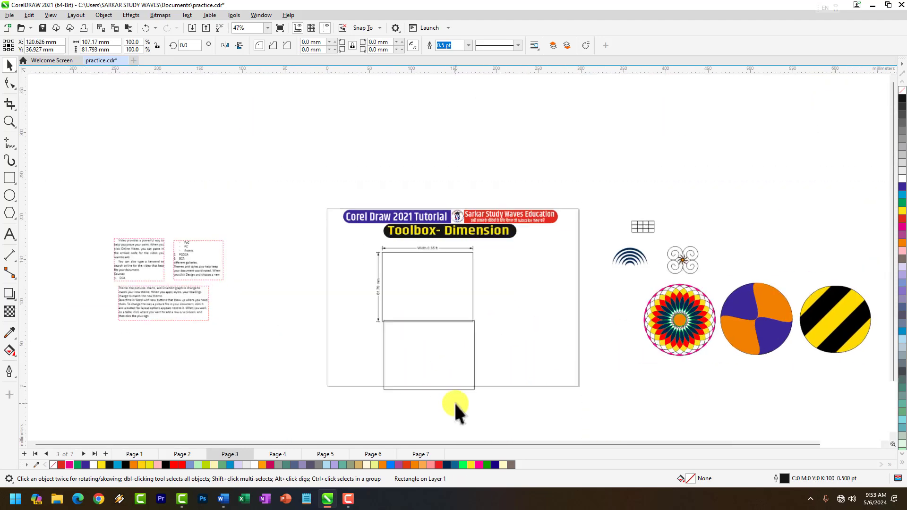
{"action": "scroll", "coordinate": [455, 402], "scroll_direction": "up", "scroll_amount": 2}
{"action": "left_click_drag", "start_coordinate": [442, 348], "coordinate": [631, 190]}
Step: Add a Horizontal or Vertical Dimension just above the copied rectangle, spanning its top edge from corner to corner
{"action": "scroll", "coordinate": [675, 165], "scroll_direction": "up", "scroll_amount": 2}
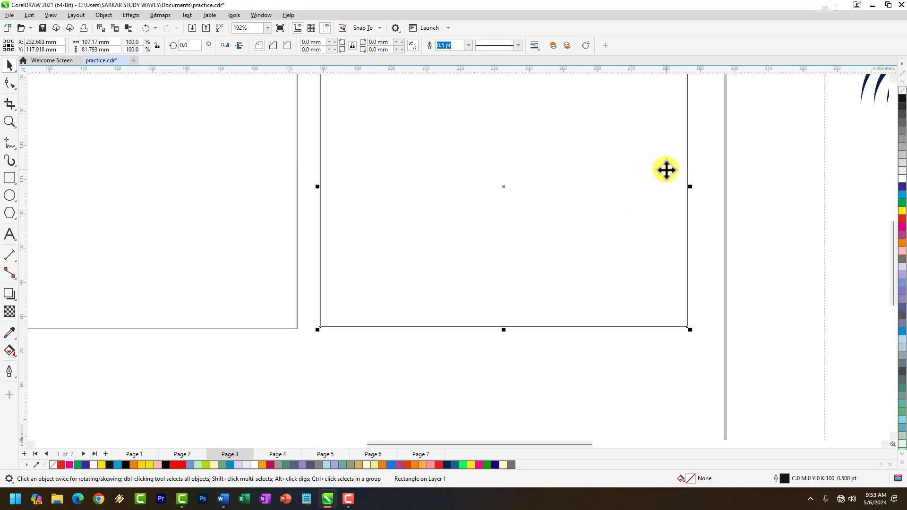
{"action": "scroll", "coordinate": [683, 130], "scroll_direction": "down", "scroll_amount": 1}
{"action": "scroll", "coordinate": [745, 115], "scroll_direction": "up", "scroll_amount": 1}
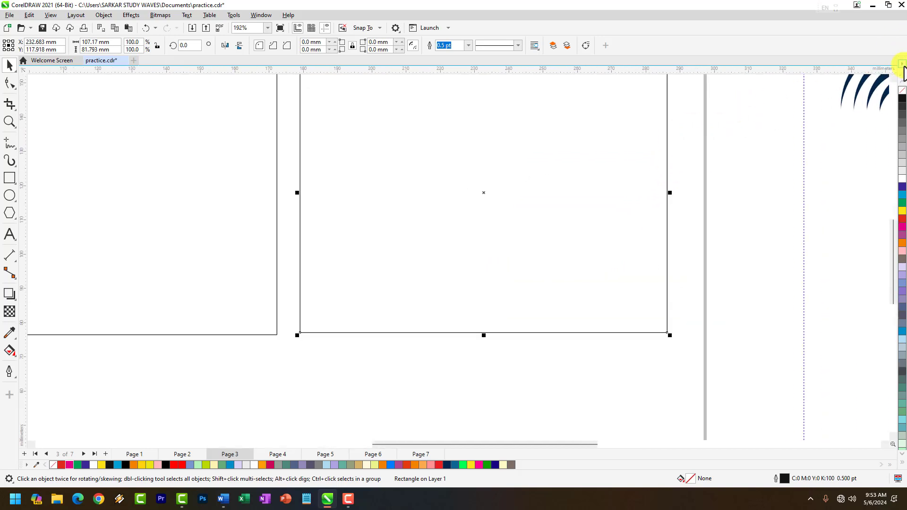
{"action": "scroll", "coordinate": [893, 81], "scroll_direction": "up", "scroll_amount": 1}
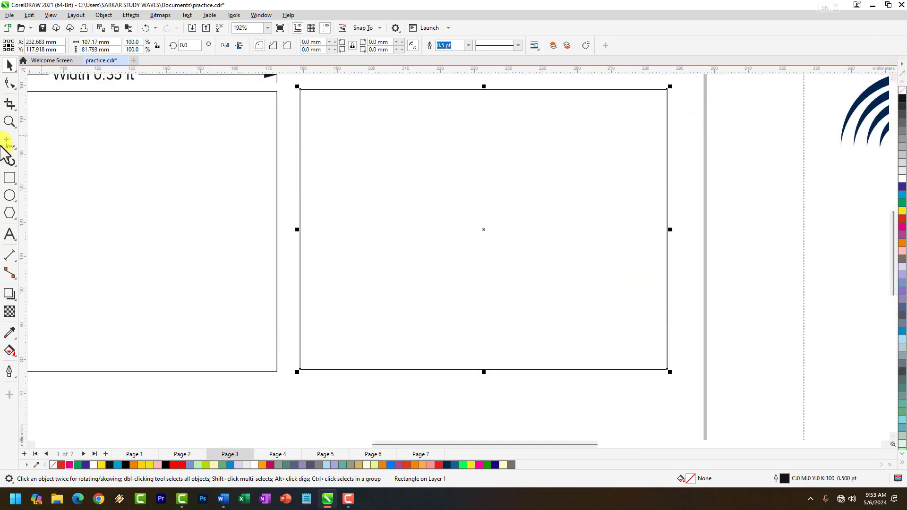
{"action": "left_click", "coordinate": [13, 260]}
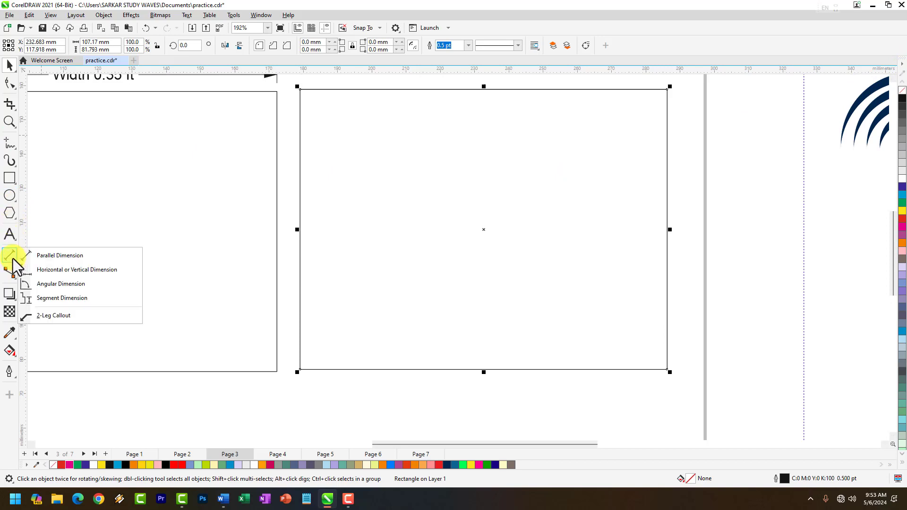
{"action": "left_click", "coordinate": [58, 273]}
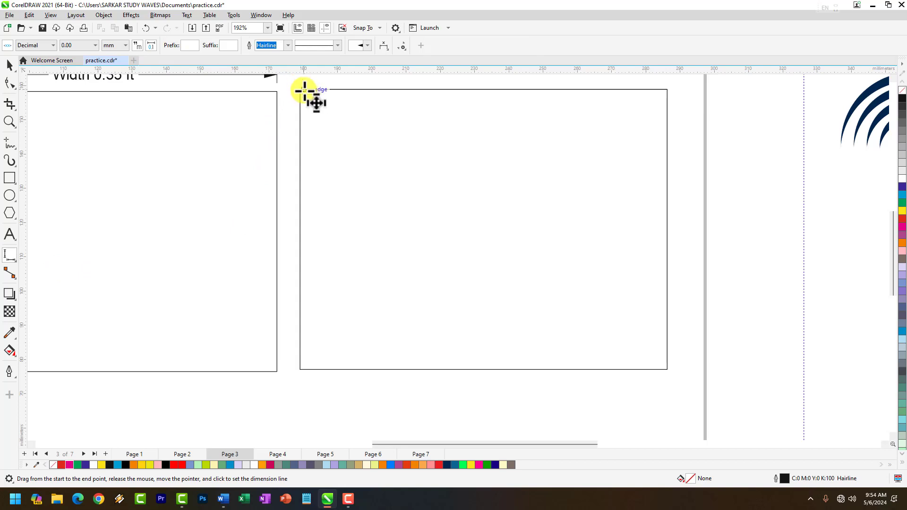
{"action": "left_click_drag", "start_coordinate": [301, 90], "coordinate": [667, 86]}
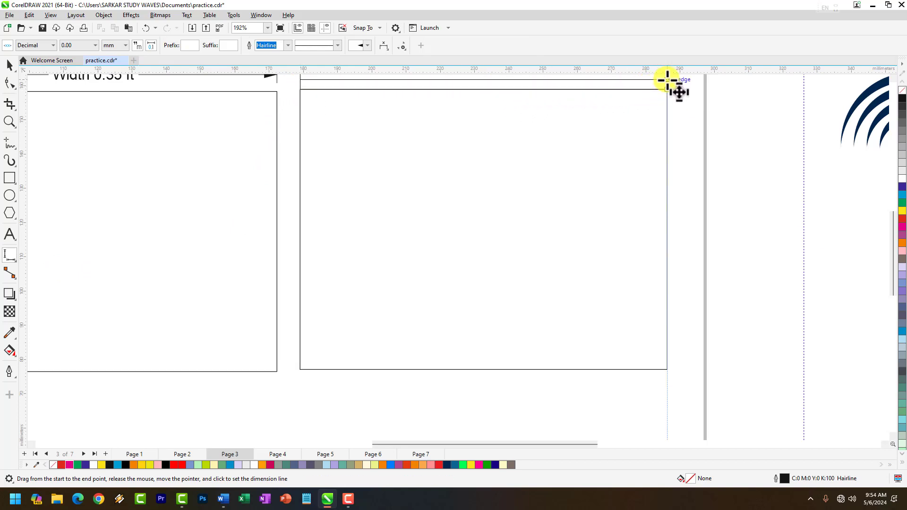
{"action": "left_click", "coordinate": [665, 81]}
Step: Dimension the copied rectangle's left edge vertically, placing the dimension line in the gap between the two rectangles
{"action": "scroll", "coordinate": [614, 142], "scroll_direction": "down", "scroll_amount": 1}
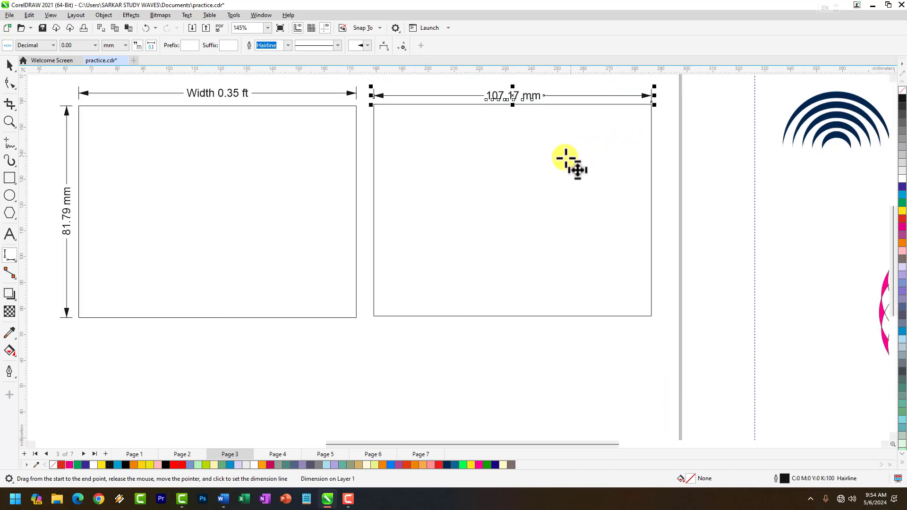
{"action": "left_click_drag", "start_coordinate": [376, 104], "coordinate": [376, 314]}
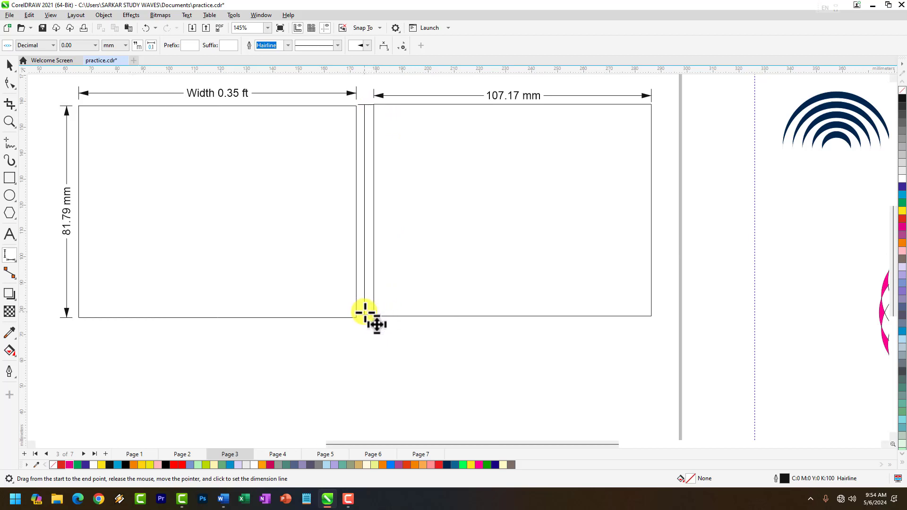
{"action": "left_click", "coordinate": [364, 312]}
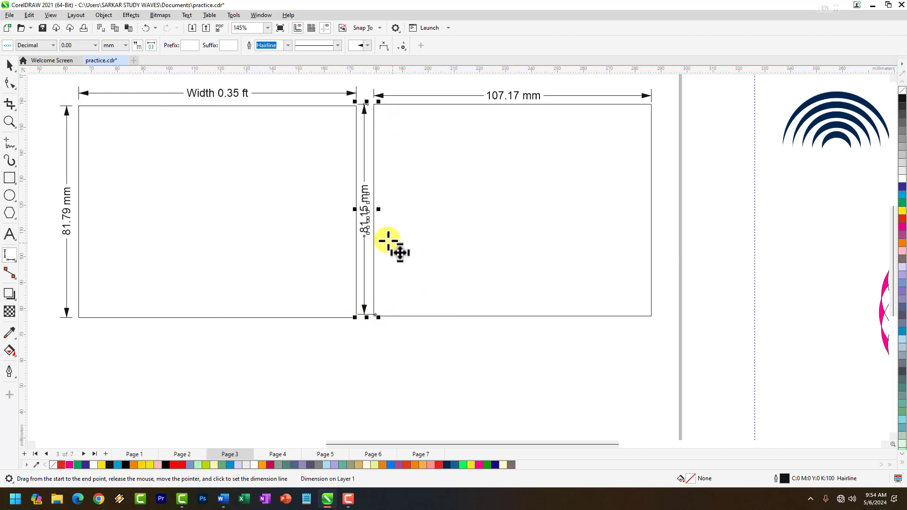
Step: Activate the Angular Dimension tool for measuring the copied rectangle's corners
{"action": "left_click", "coordinate": [8, 261]}
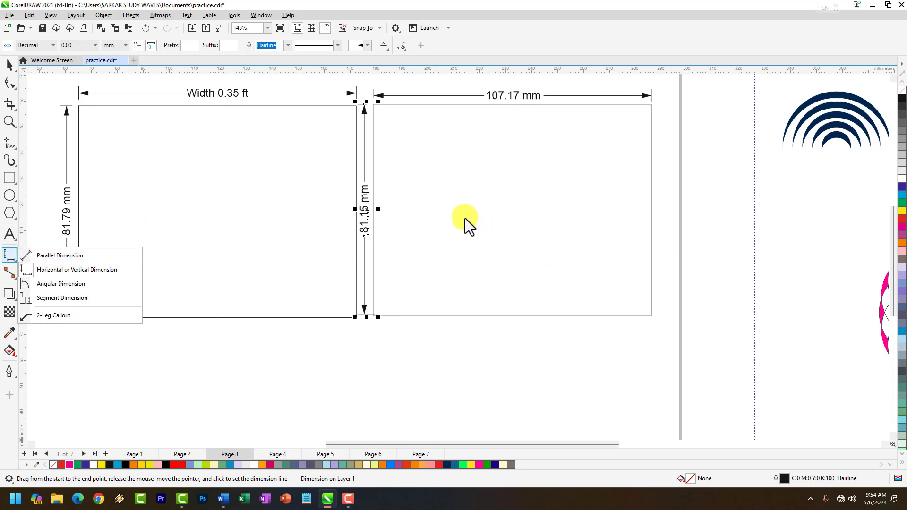
{"action": "scroll", "coordinate": [595, 235], "scroll_direction": "down", "scroll_amount": 1}
{"action": "scroll", "coordinate": [615, 234], "scroll_direction": "up", "scroll_amount": 3}
{"action": "left_click", "coordinate": [11, 259]}
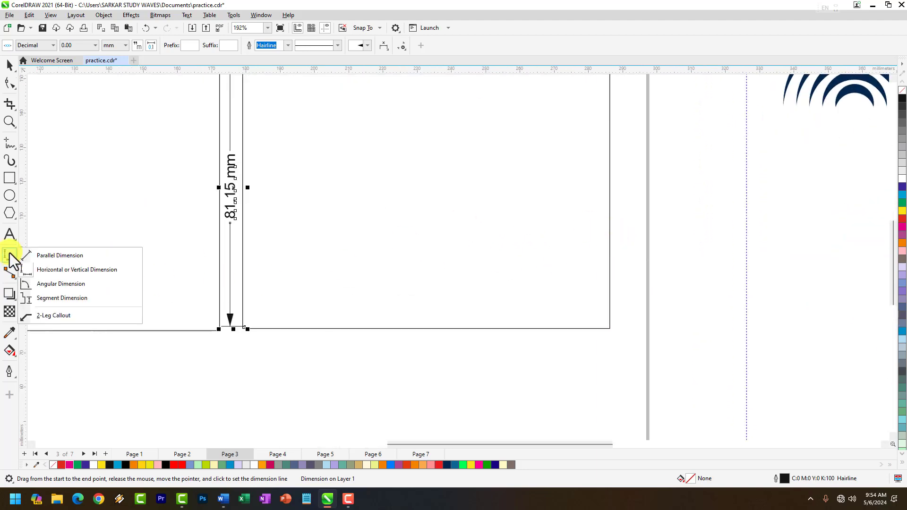
{"action": "left_click", "coordinate": [57, 285]}
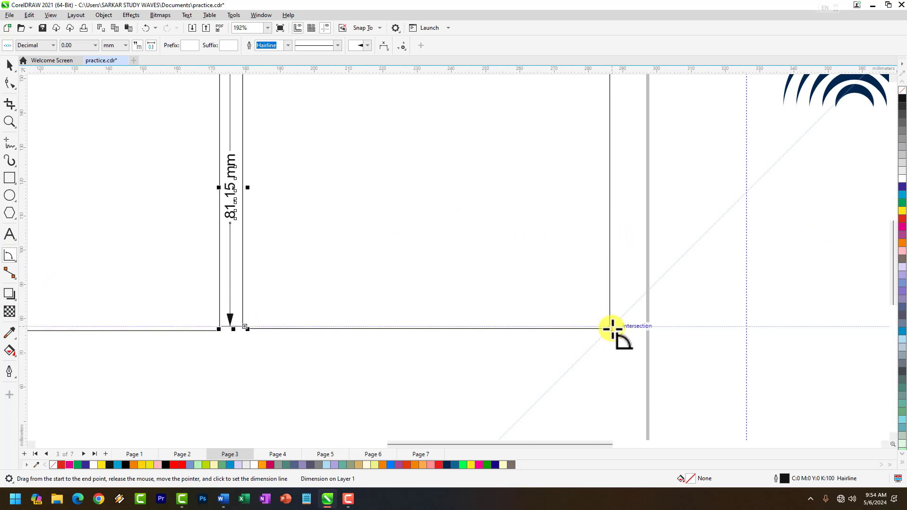
{"action": "left_click_drag", "start_coordinate": [610, 327], "coordinate": [497, 328]}
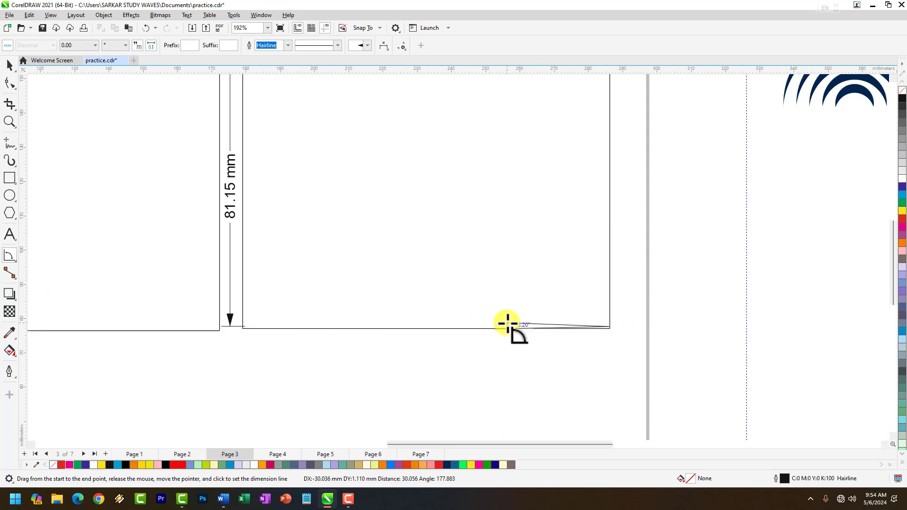
{"action": "left_click", "coordinate": [610, 219]}
{"action": "left_click", "coordinate": [612, 221]}
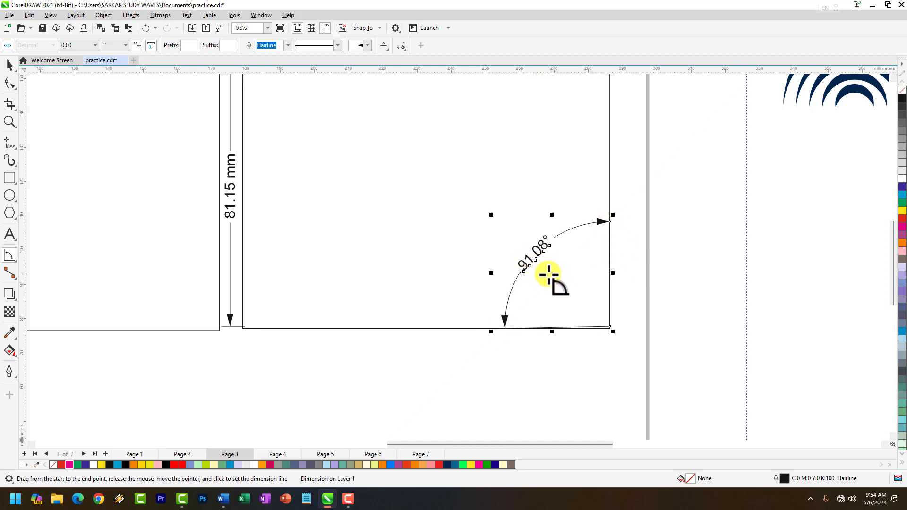
{"action": "key", "text": "ctrl+z"}
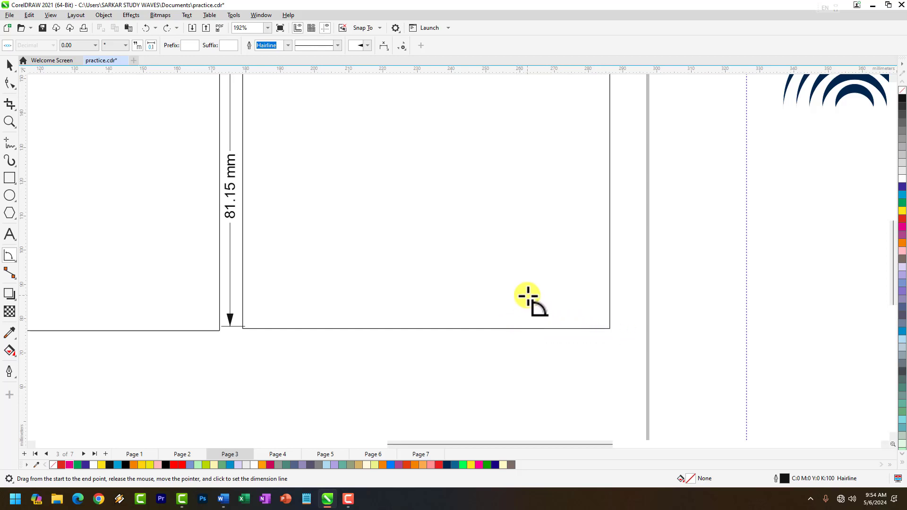
Step: Add an angular dimension of about 45° at the copied rectangle's lower-right corner, measured up from its bottom edge
{"action": "left_click_drag", "start_coordinate": [611, 328], "coordinate": [502, 329]}
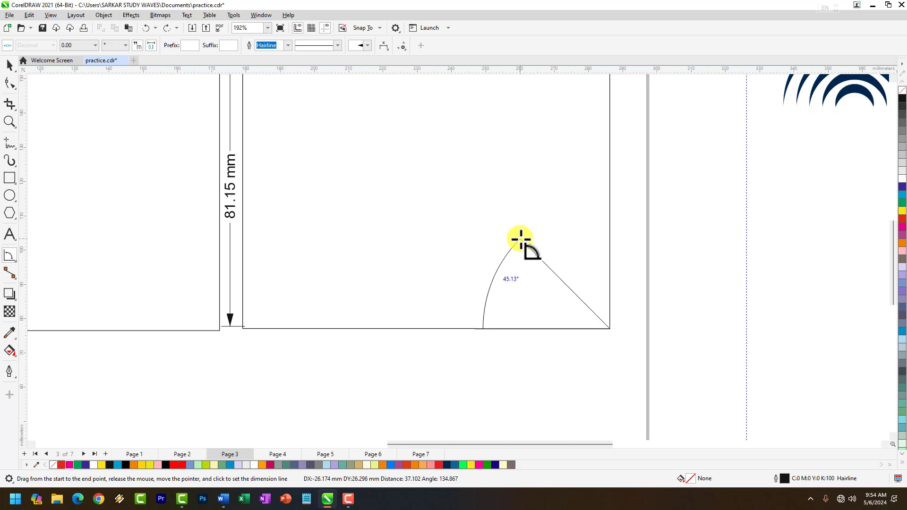
{"action": "left_click", "coordinate": [519, 242]}
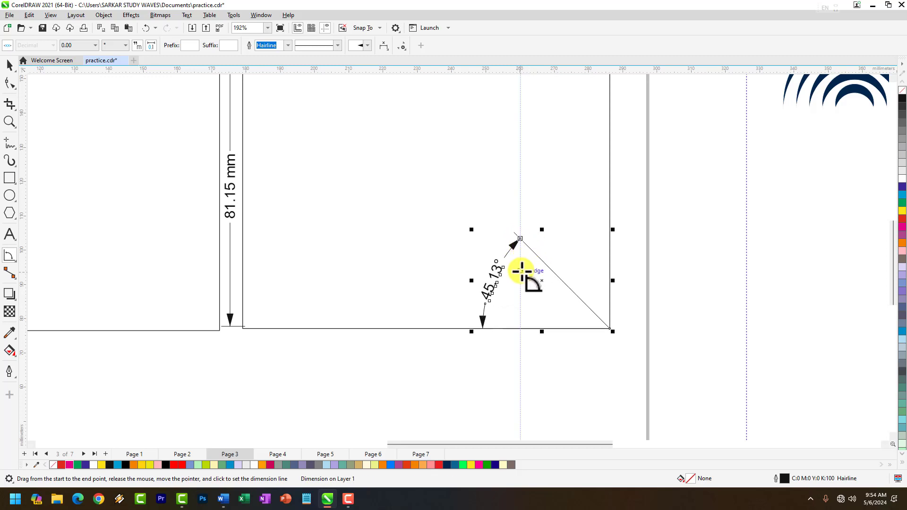
{"action": "scroll", "coordinate": [521, 271], "scroll_direction": "up", "scroll_amount": 2}
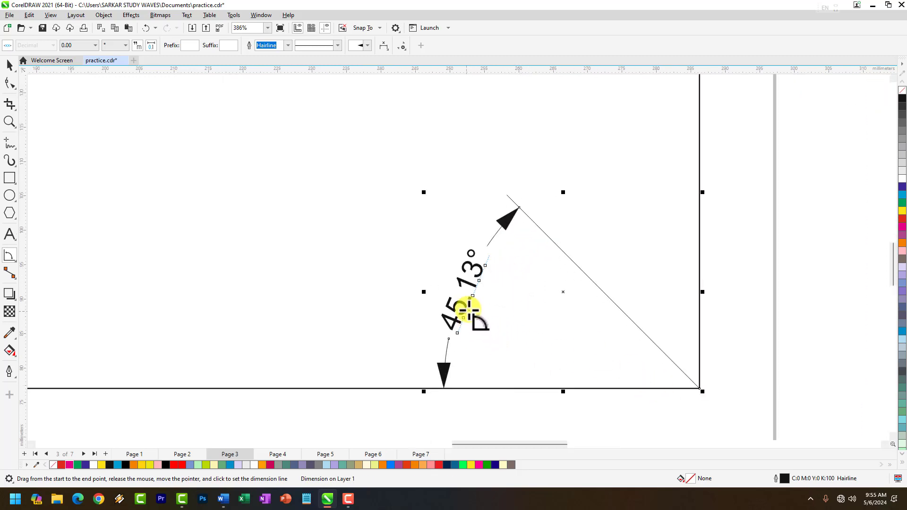
{"action": "scroll", "coordinate": [551, 325], "scroll_direction": "down", "scroll_amount": 2}
{"action": "scroll", "coordinate": [559, 329], "scroll_direction": "up", "scroll_amount": 1}
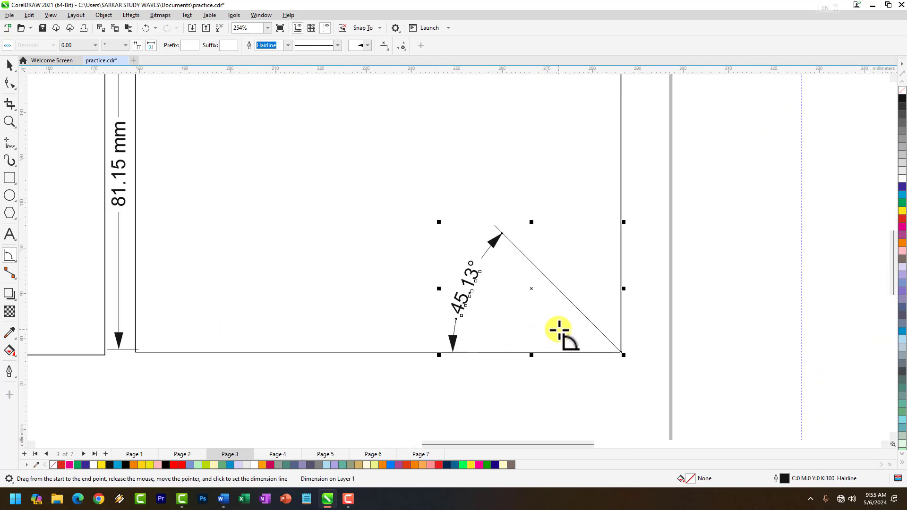
{"action": "scroll", "coordinate": [561, 299], "scroll_direction": "down", "scroll_amount": 1}
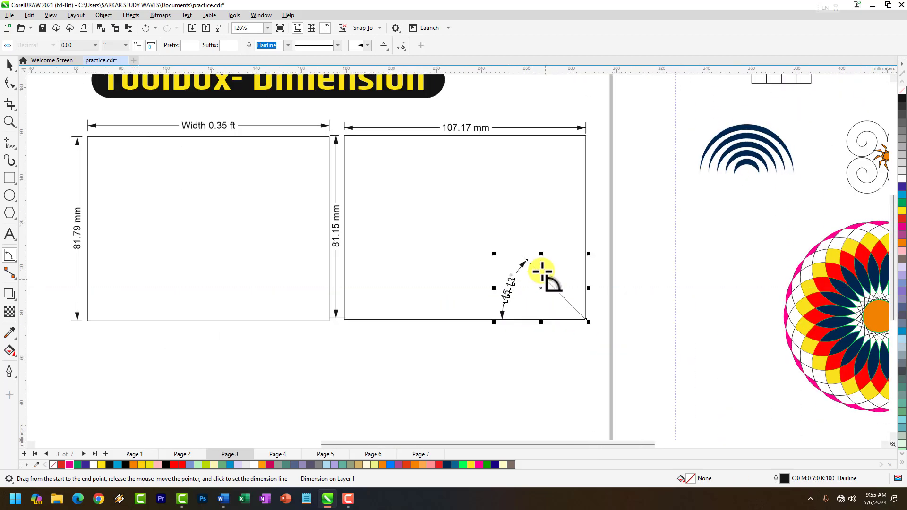
Step: Add an angular dimension of about 36° inside the copied rectangle, with its vertex at the upper-right corner
{"action": "scroll", "coordinate": [593, 130], "scroll_direction": "up", "scroll_amount": 1}
{"action": "left_click_drag", "start_coordinate": [575, 141], "coordinate": [464, 233]}
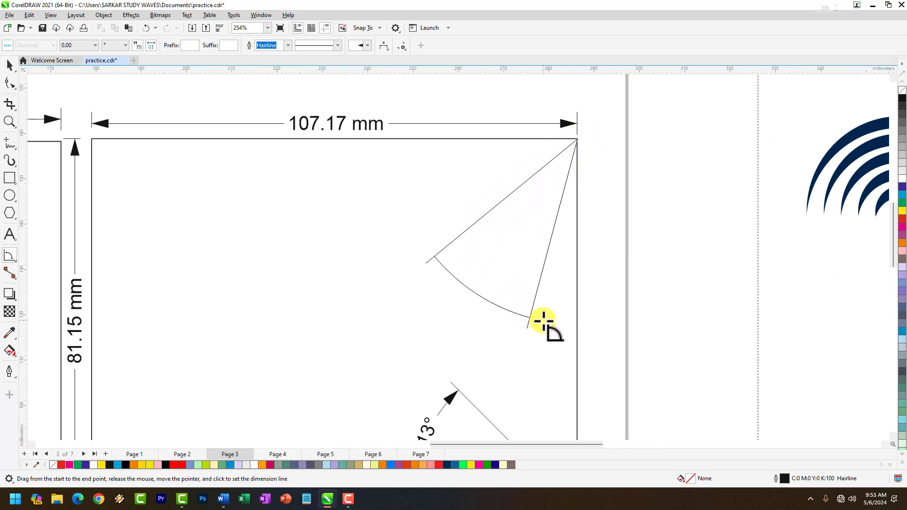
{"action": "left_click", "coordinate": [543, 320]}
{"action": "scroll", "coordinate": [486, 319], "scroll_direction": "down", "scroll_amount": 1}
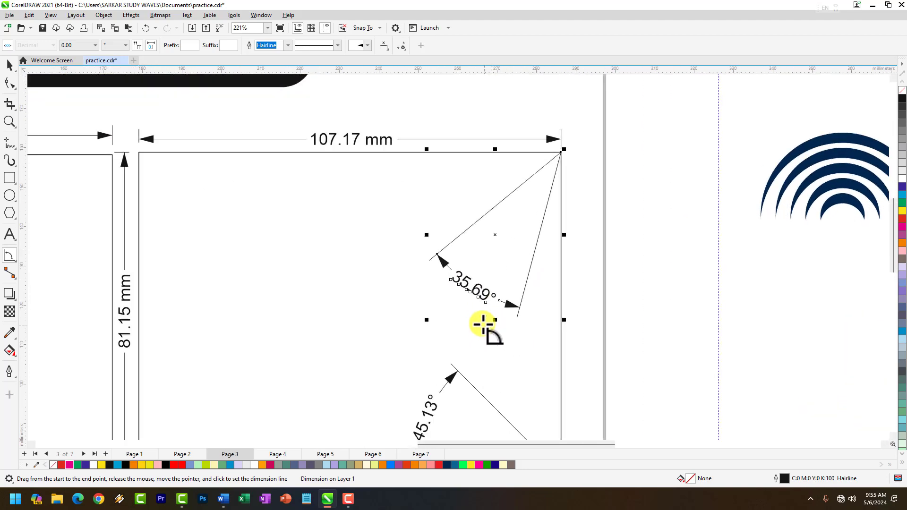
Step: Draw a closed, irregular six-sided shape about 40 by 33 mm with the Polyline tool in the empty area below the rectangles
{"action": "left_click", "coordinate": [6, 258]}
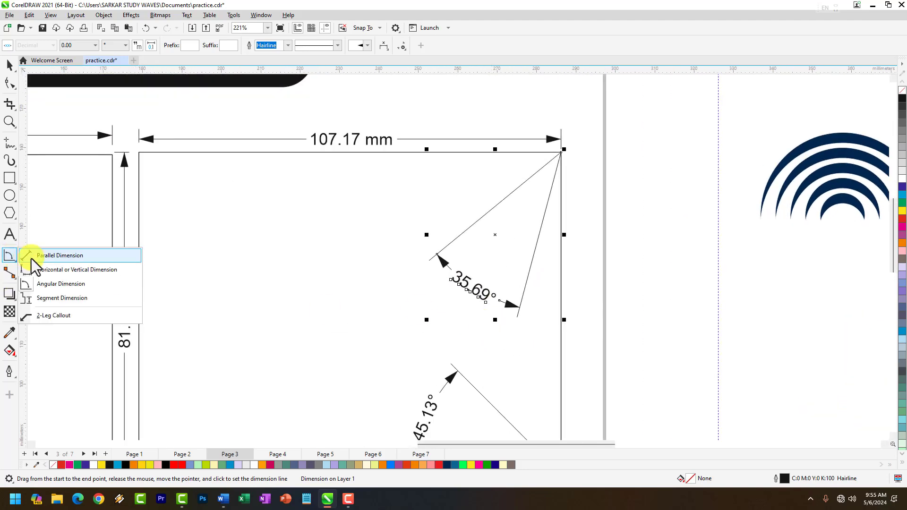
{"action": "scroll", "coordinate": [369, 370], "scroll_direction": "down", "scroll_amount": 3}
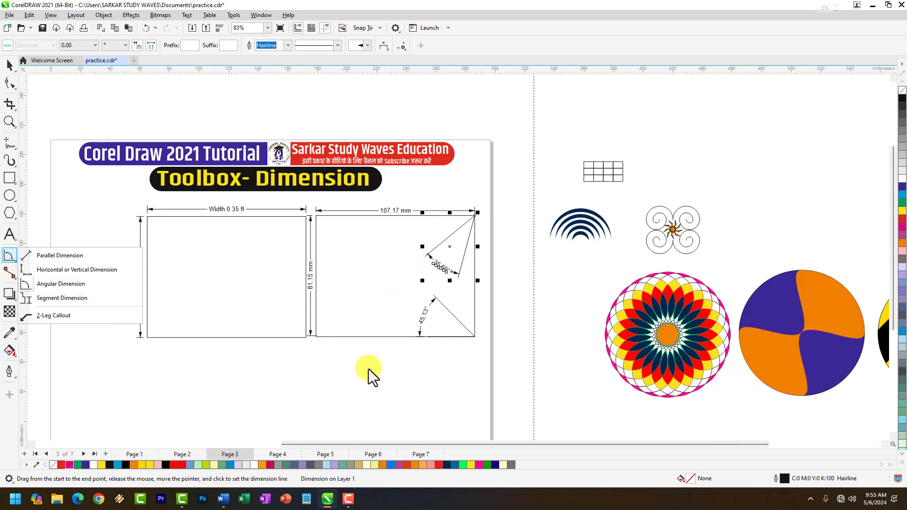
{"action": "scroll", "coordinate": [296, 396], "scroll_direction": "up", "scroll_amount": 5}
{"action": "scroll", "coordinate": [317, 378], "scroll_direction": "up", "scroll_amount": 1}
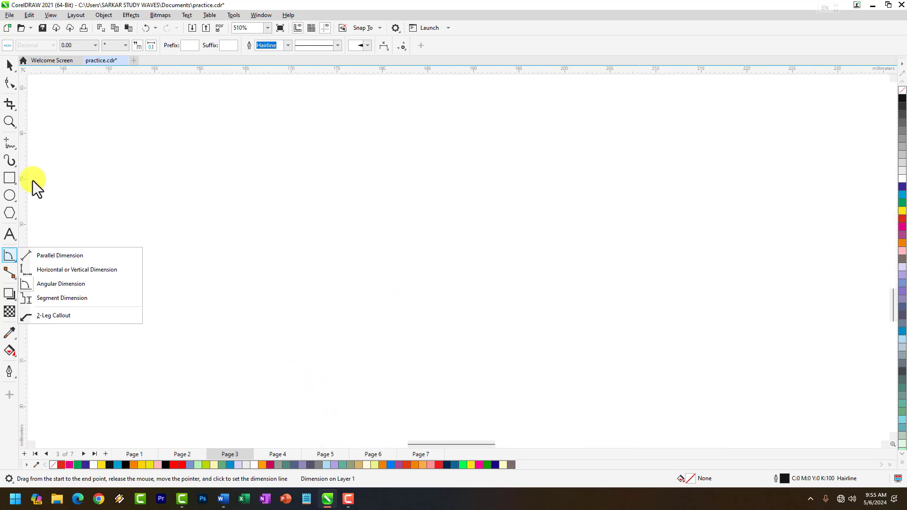
{"action": "mouse_move", "coordinate": [7, 159]}
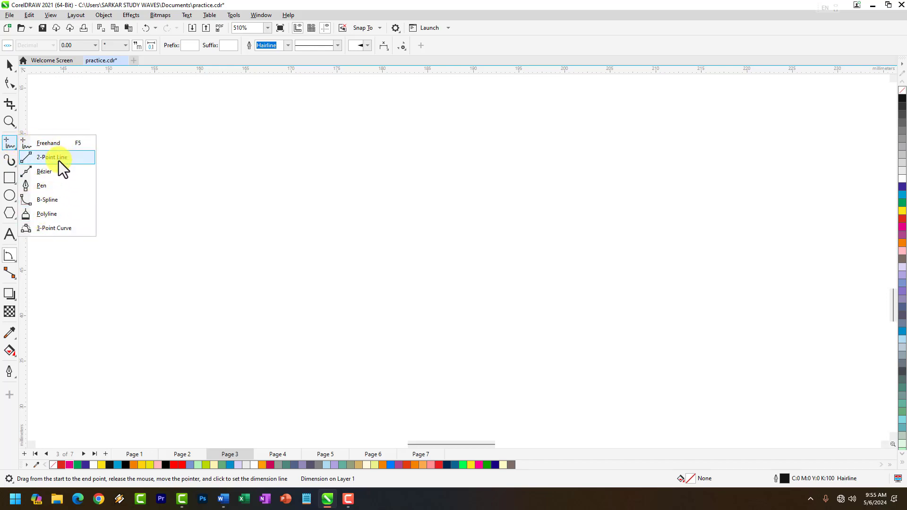
{"action": "left_click", "coordinate": [51, 217]}
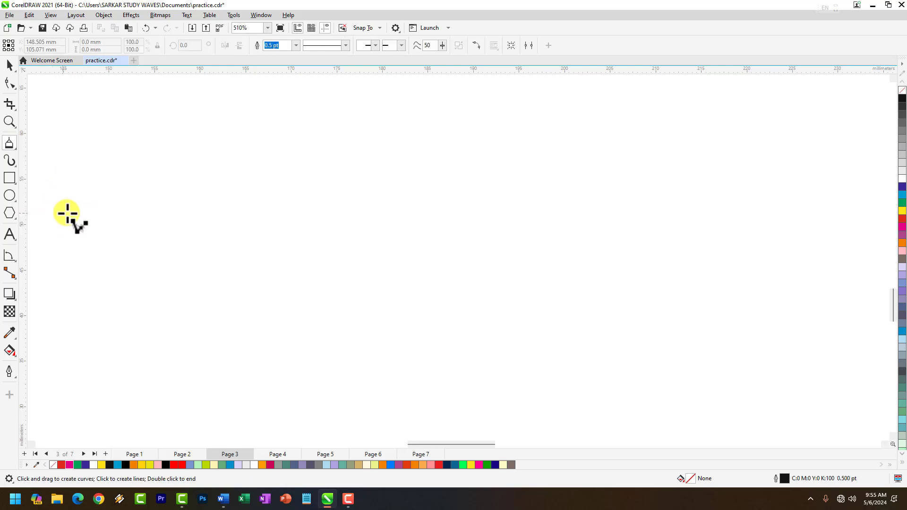
{"action": "left_click", "coordinate": [229, 175]}
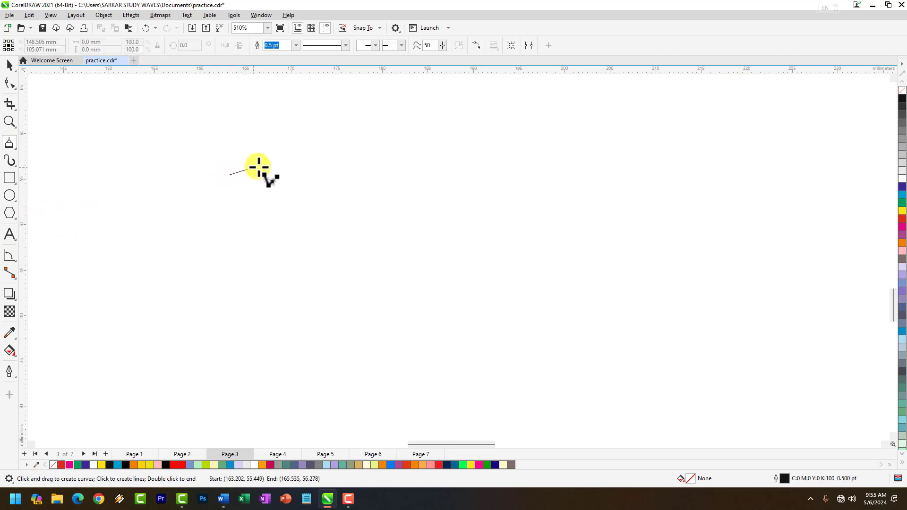
{"action": "left_click", "coordinate": [392, 101]}
{"action": "left_click", "coordinate": [594, 191]}
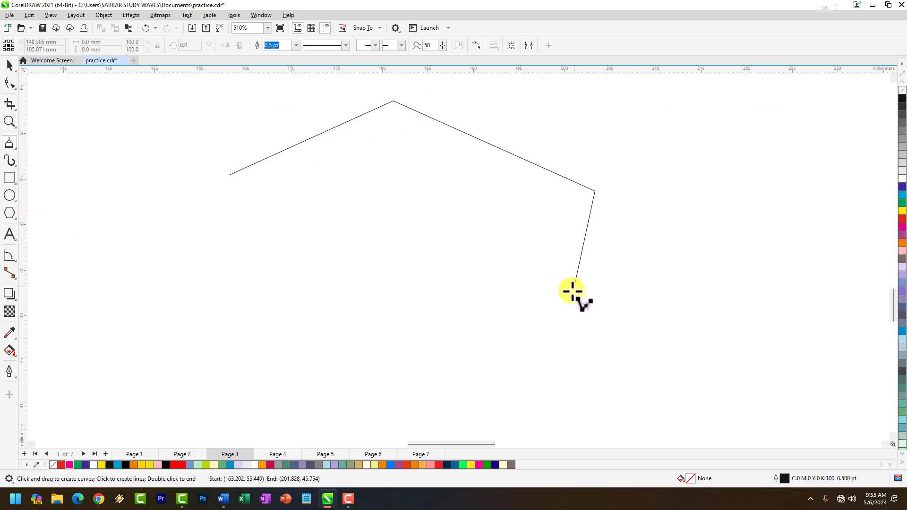
{"action": "left_click", "coordinate": [553, 351]}
{"action": "left_click", "coordinate": [288, 400]}
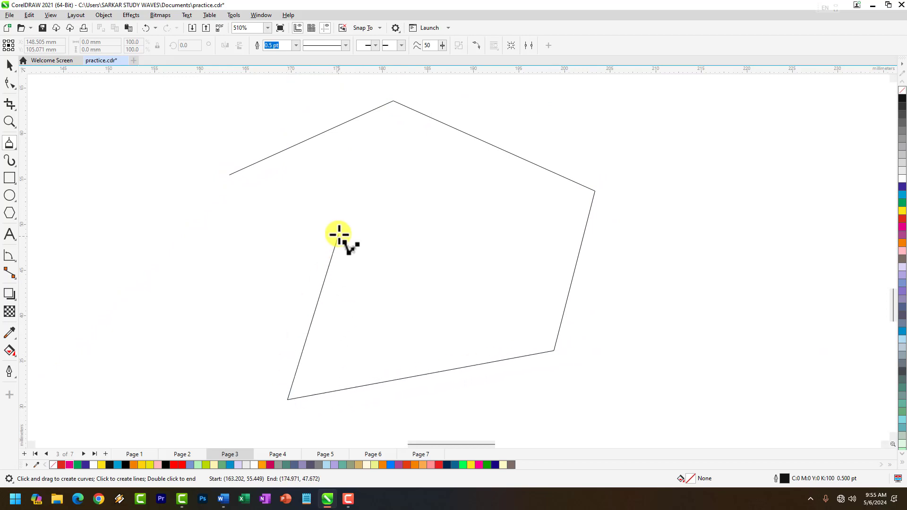
{"action": "left_click", "coordinate": [322, 253]}
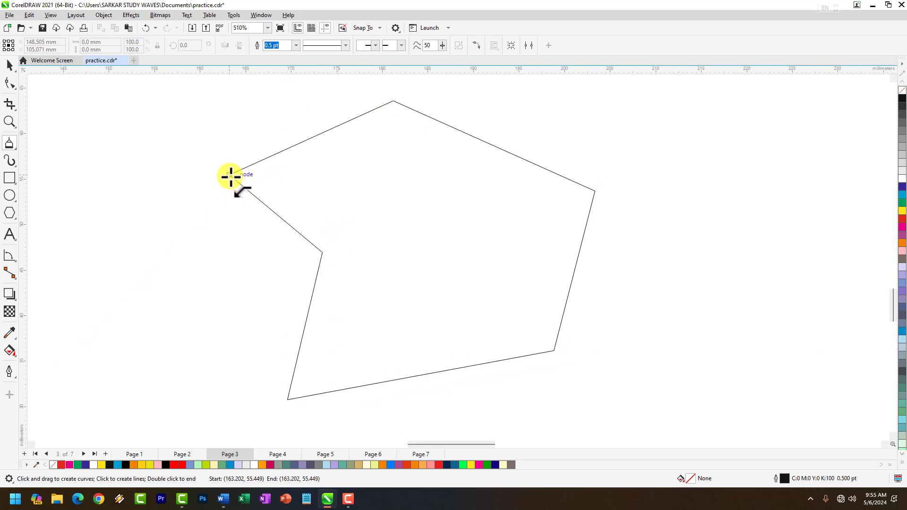
{"action": "left_click", "coordinate": [230, 175]}
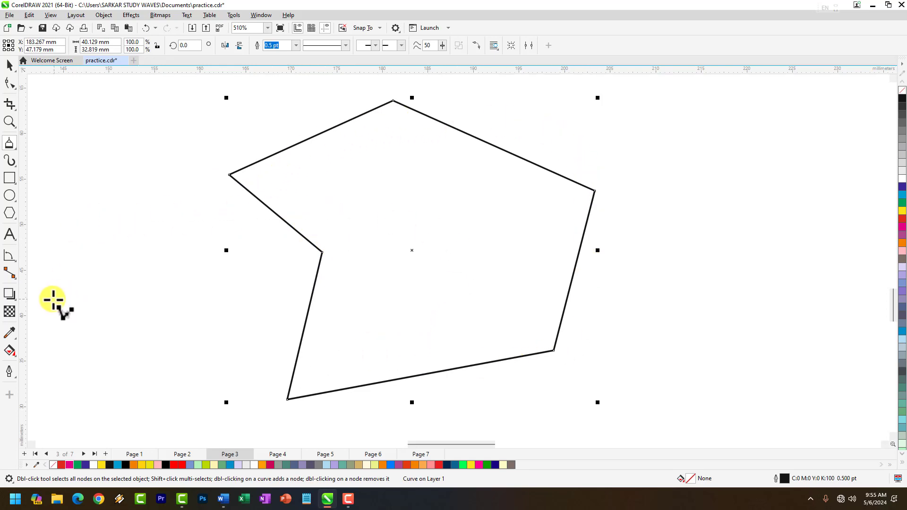
Step: Add a segment dimension along the outside of the six-sided shape's upper-left edge
{"action": "left_click", "coordinate": [12, 259]}
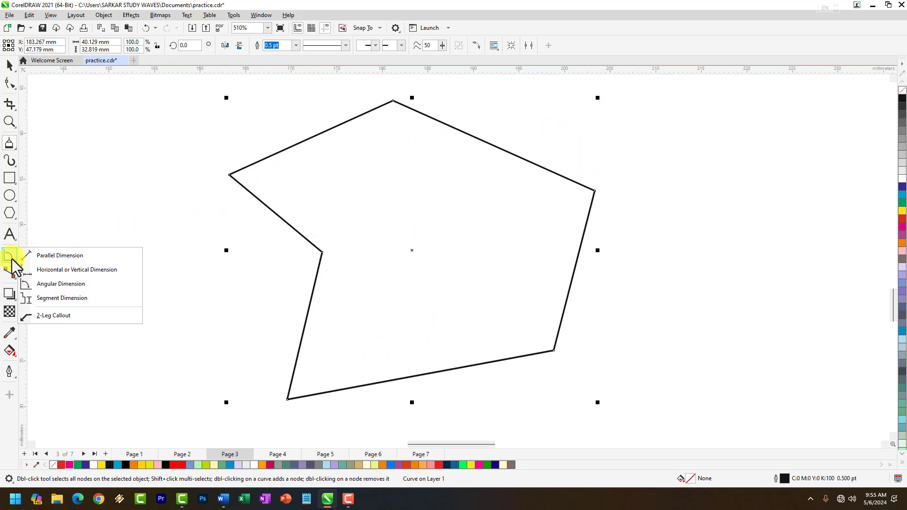
{"action": "left_click", "coordinate": [55, 299]}
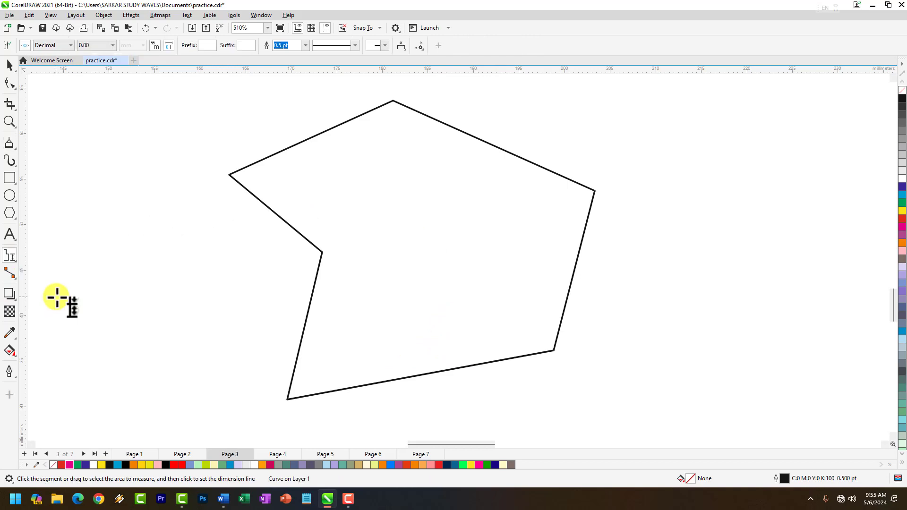
{"action": "left_click", "coordinate": [392, 103]}
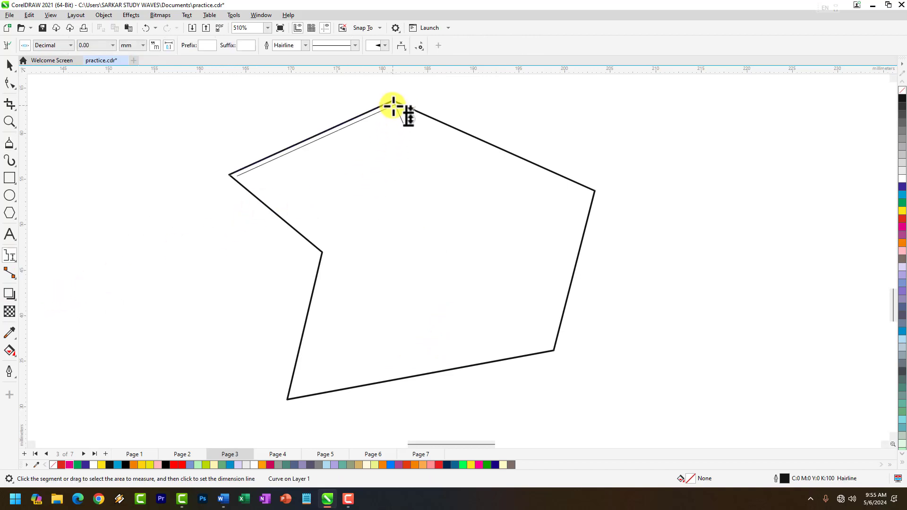
{"action": "left_click", "coordinate": [368, 98]}
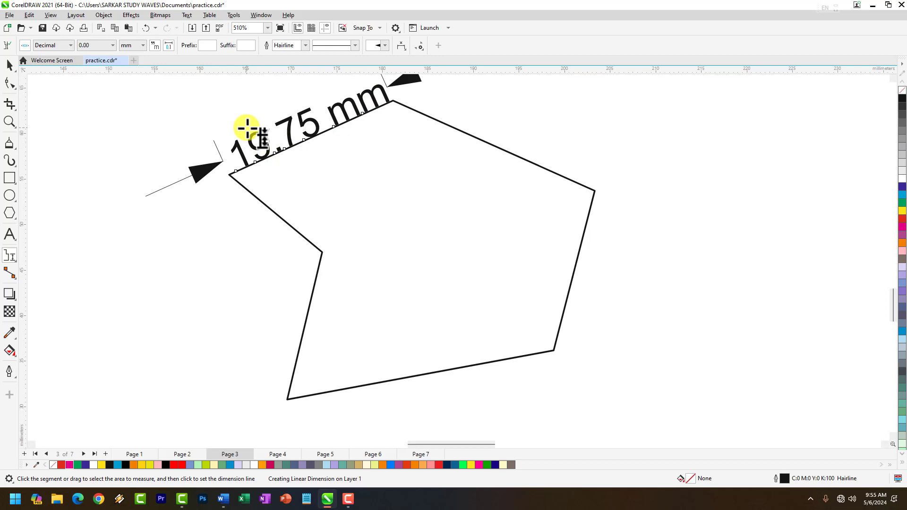
Step: Add segment dimensions outside the six-sided shape's upper-right edge and its right edge
{"action": "scroll", "coordinate": [314, 138], "scroll_direction": "down", "scroll_amount": 2}
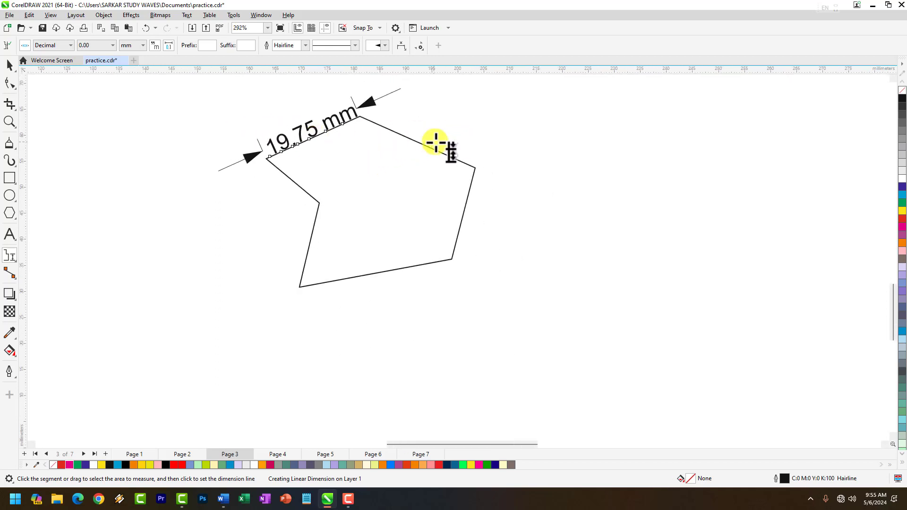
{"action": "scroll", "coordinate": [476, 168], "scroll_direction": "up", "scroll_amount": 2}
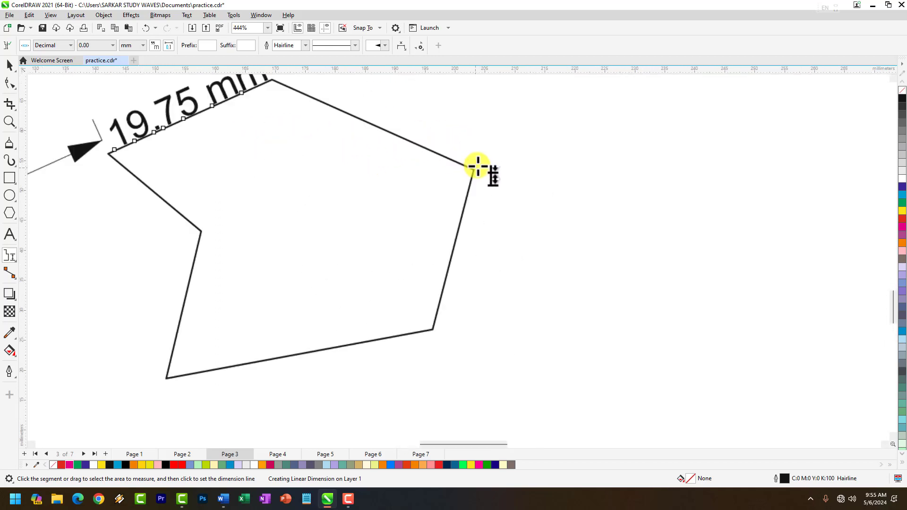
{"action": "scroll", "coordinate": [326, 136], "scroll_direction": "down", "scroll_amount": 1}
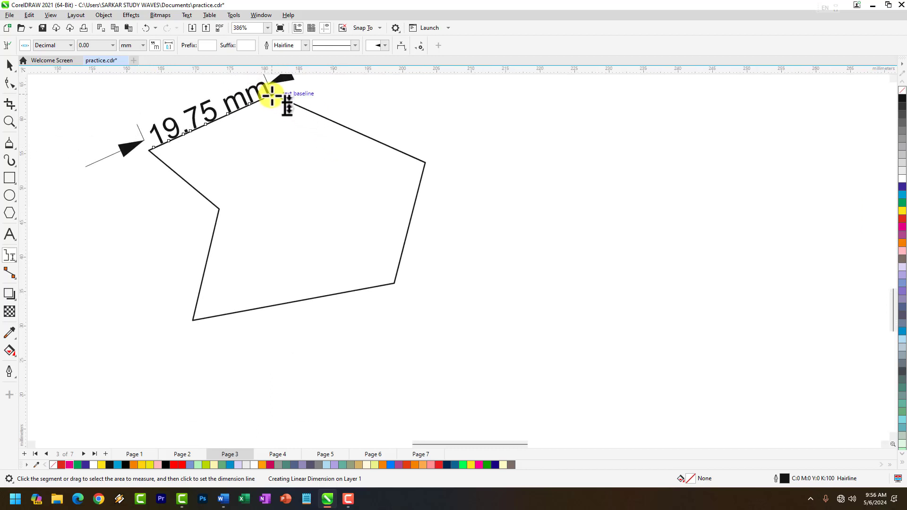
{"action": "left_click", "coordinate": [430, 159]}
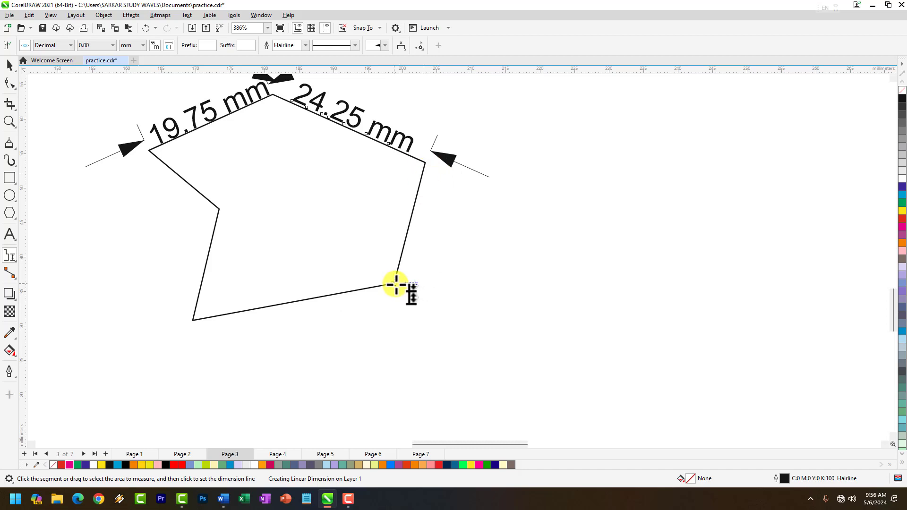
{"action": "left_click", "coordinate": [418, 298]}
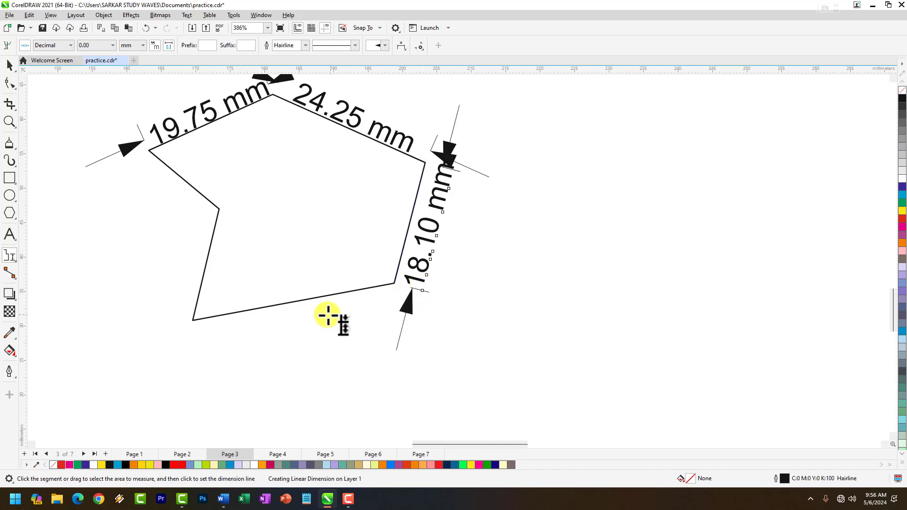
Step: Add segment dimensions outside the six-sided shape's bottom edge and its lower-left edge
{"action": "left_click", "coordinate": [193, 320]}
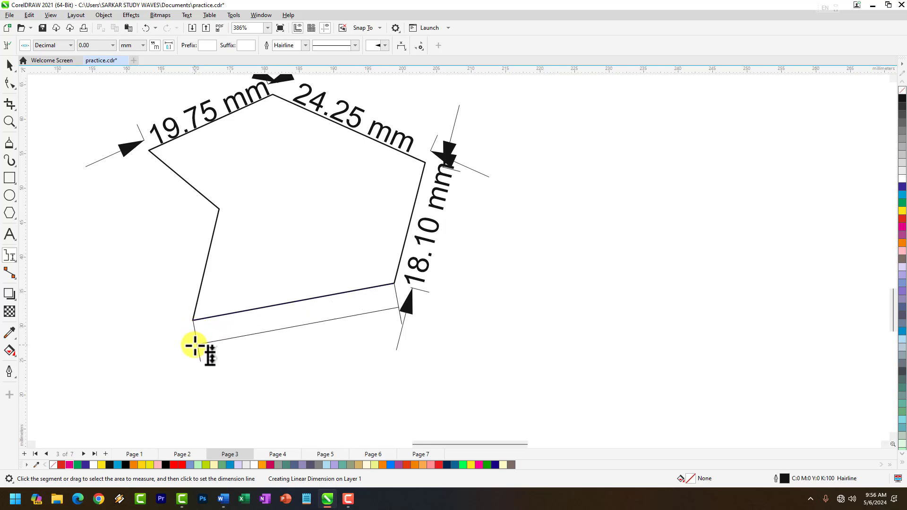
{"action": "left_click", "coordinate": [194, 345]}
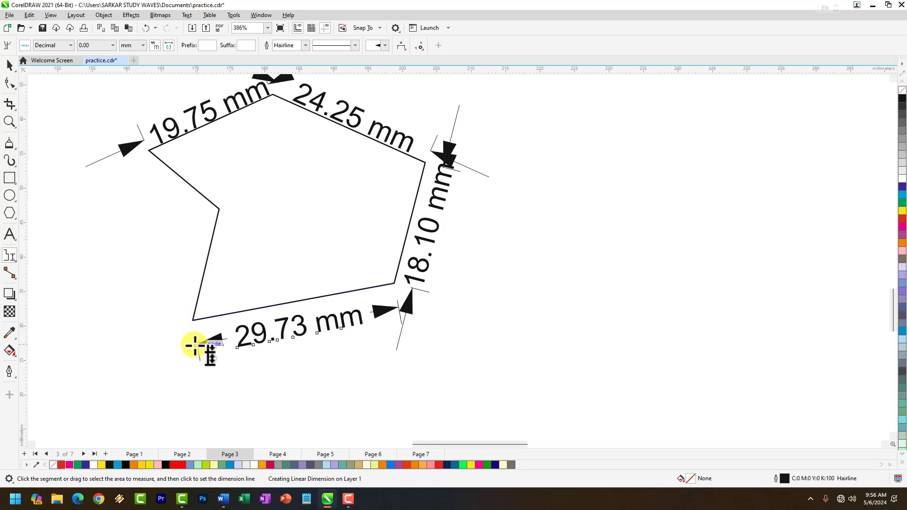
{"action": "left_click", "coordinate": [218, 211]}
{"action": "left_click", "coordinate": [195, 215]}
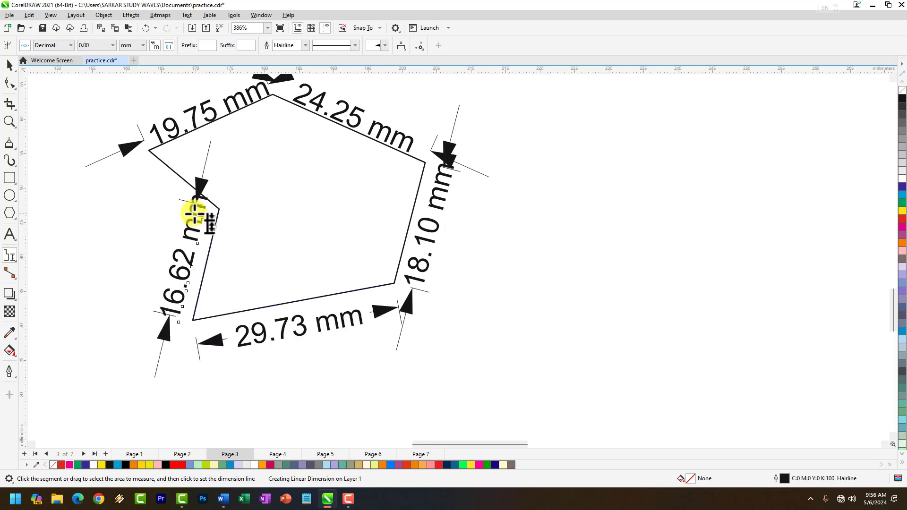
Step: Try to add a segment dimension to the shape's remaining slanted edge on the left, undoing the attempts
{"action": "left_click", "coordinate": [150, 151]}
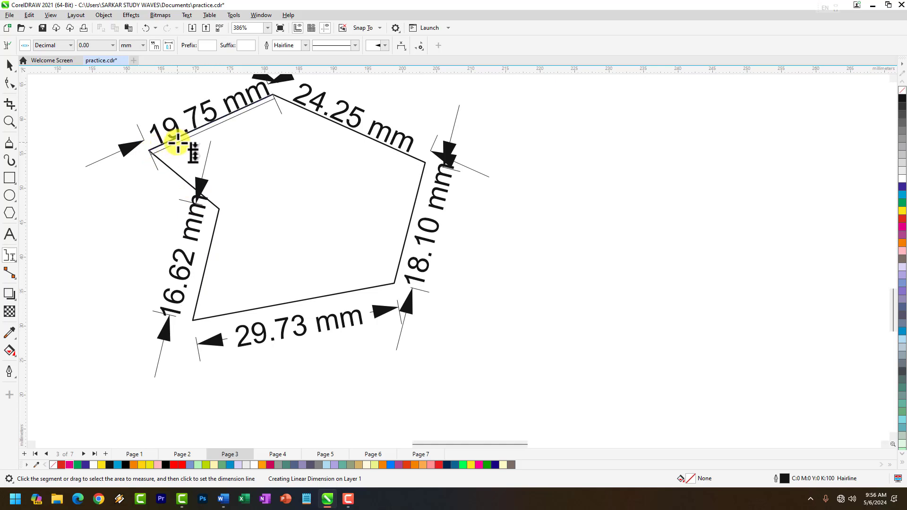
{"action": "left_click", "coordinate": [96, 171]}
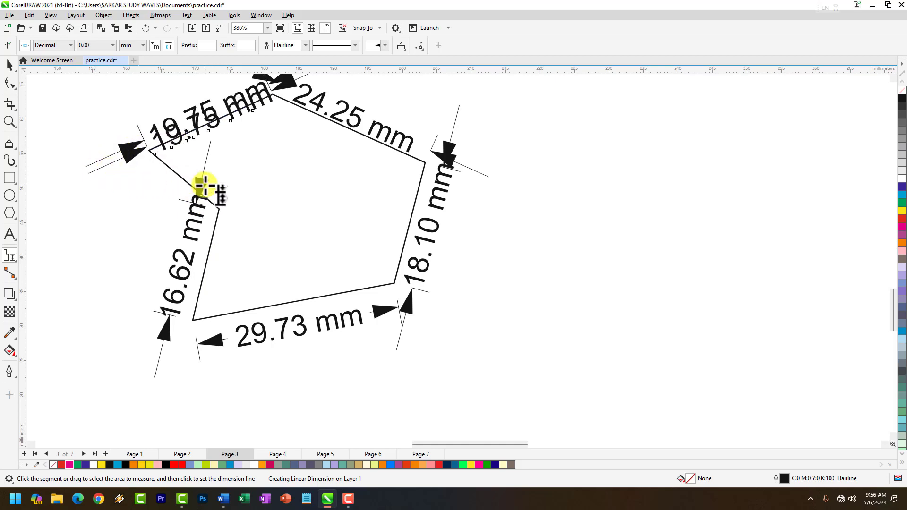
{"action": "key", "text": "ctrl+z"}
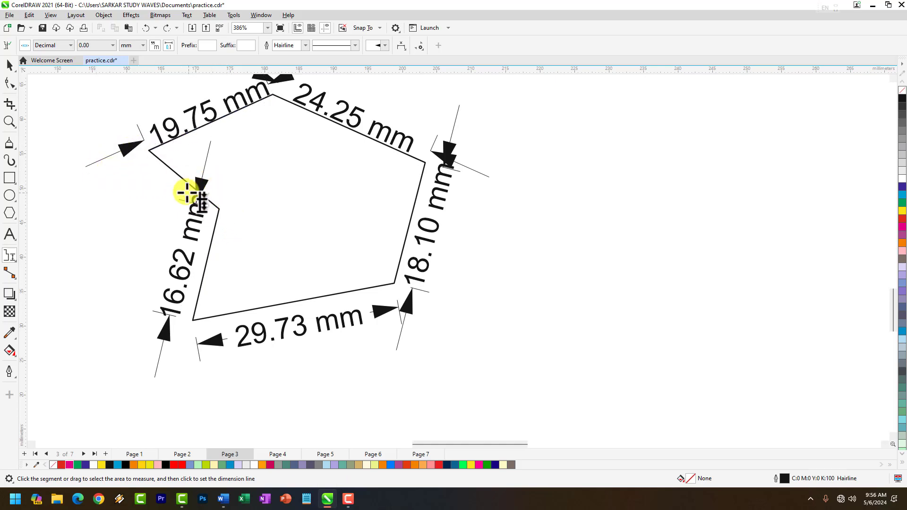
{"action": "left_click", "coordinate": [151, 153]}
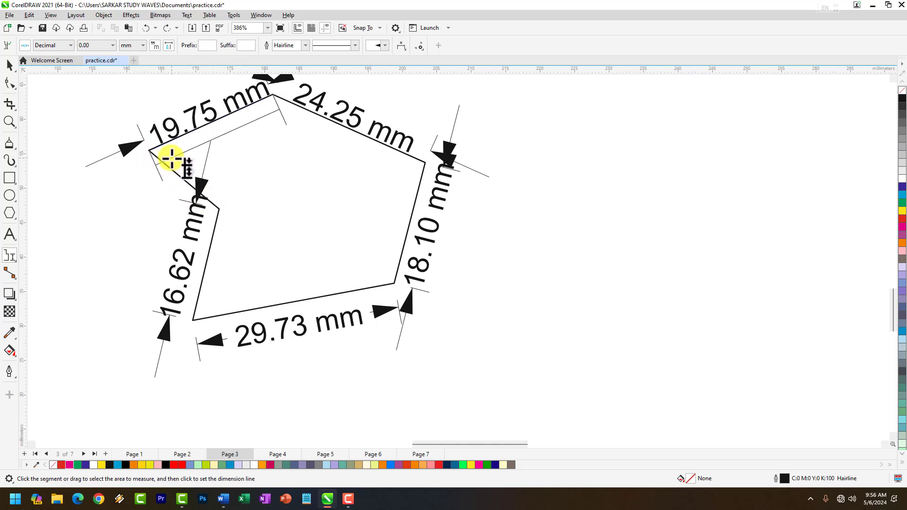
{"action": "key", "text": "ctrl+z"}
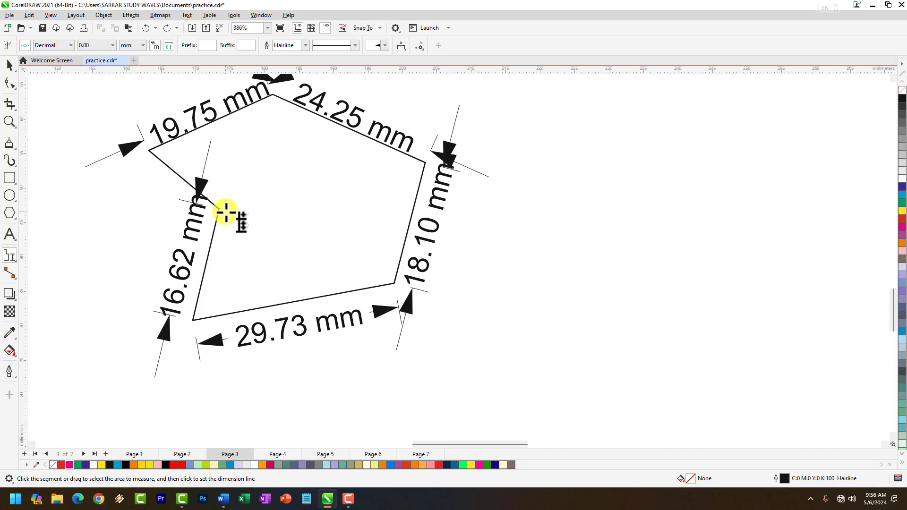
{"action": "scroll", "coordinate": [230, 210], "scroll_direction": "down", "scroll_amount": 1}
{"action": "scroll", "coordinate": [266, 193], "scroll_direction": "up", "scroll_amount": 2}
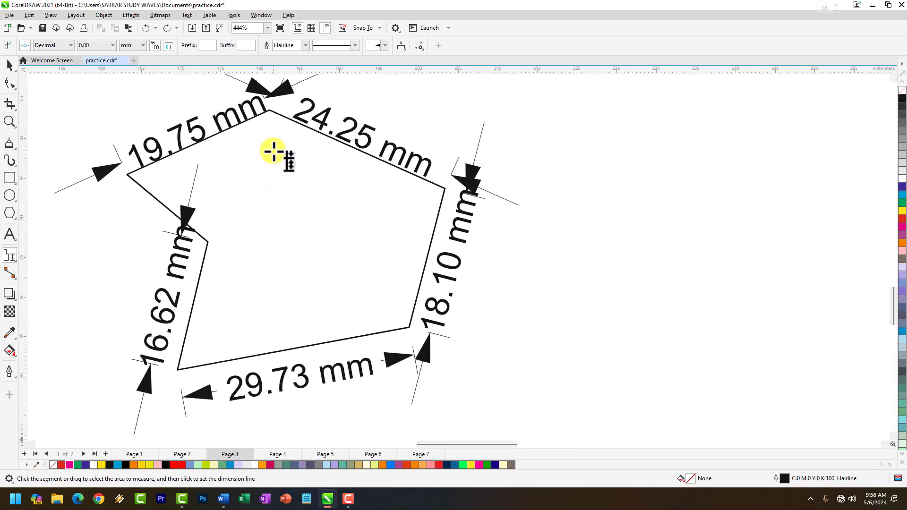
Step: Draw a five-pointed star about 33 by 34 mm to the right of the dimensioned shape and move it down into the empty area
{"action": "left_click", "coordinate": [13, 259]}
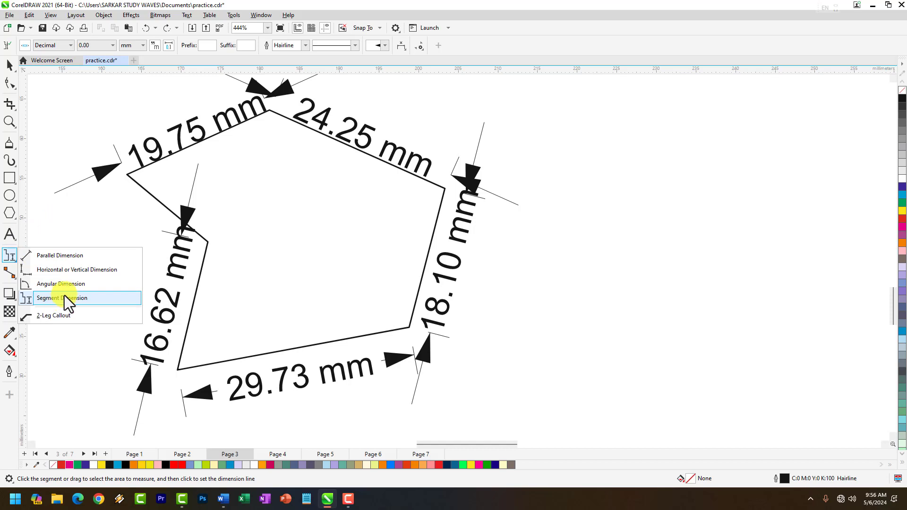
{"action": "scroll", "coordinate": [331, 257], "scroll_direction": "down", "scroll_amount": 2}
{"action": "scroll", "coordinate": [653, 228], "scroll_direction": "up", "scroll_amount": 2}
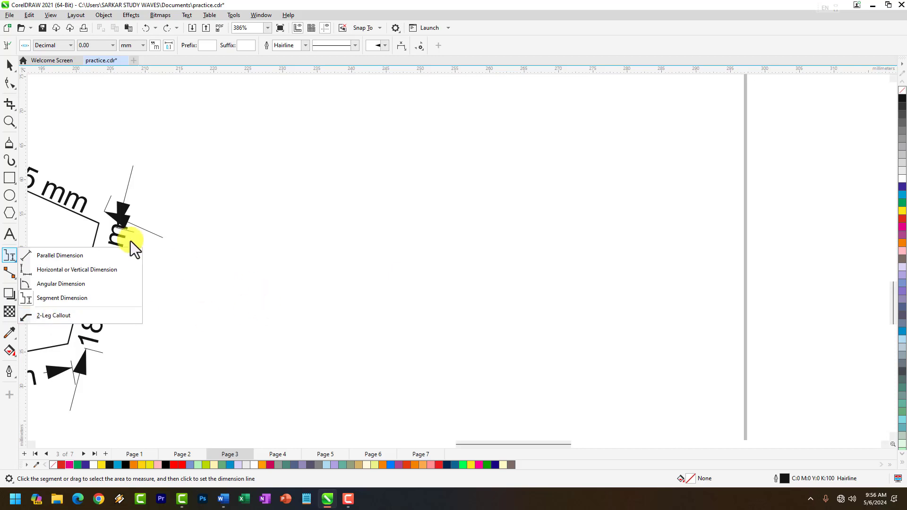
{"action": "mouse_move", "coordinate": [10, 215]}
{"action": "left_click", "coordinate": [32, 228]}
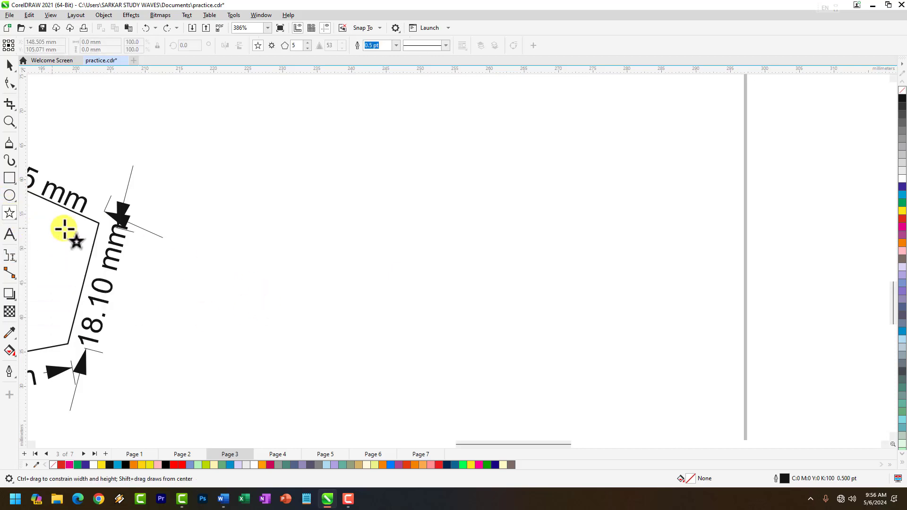
{"action": "left_click_drag", "start_coordinate": [289, 132], "coordinate": [388, 203]}
{"action": "left_click", "coordinate": [9, 66]}
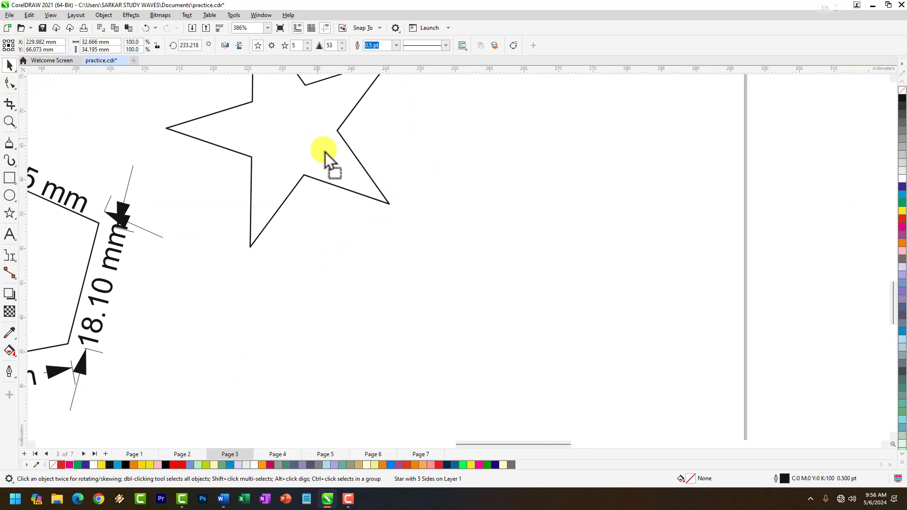
{"action": "left_click_drag", "start_coordinate": [324, 151], "coordinate": [432, 236]}
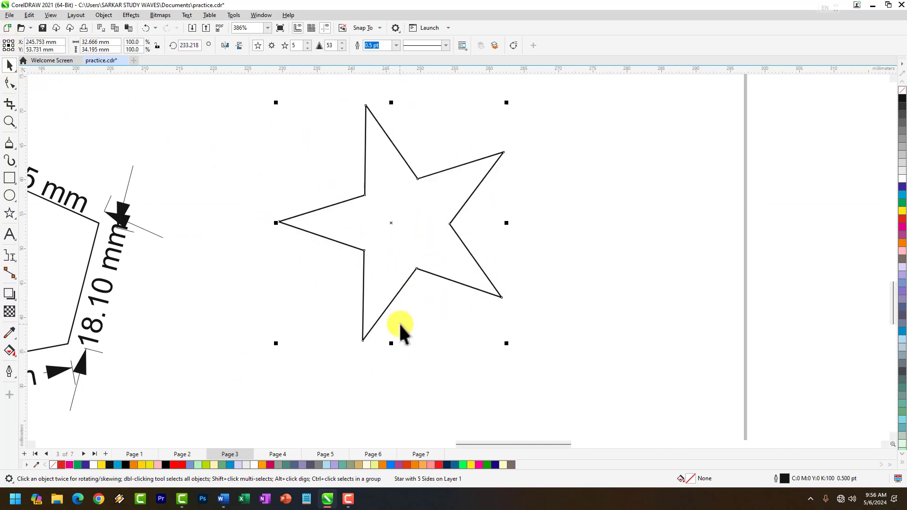
Step: Attach a 2-leg callout reading "Bottom" to the star's lowest tip and reduce its text size
{"action": "left_click", "coordinate": [12, 258]}
{"action": "left_click", "coordinate": [50, 316]}
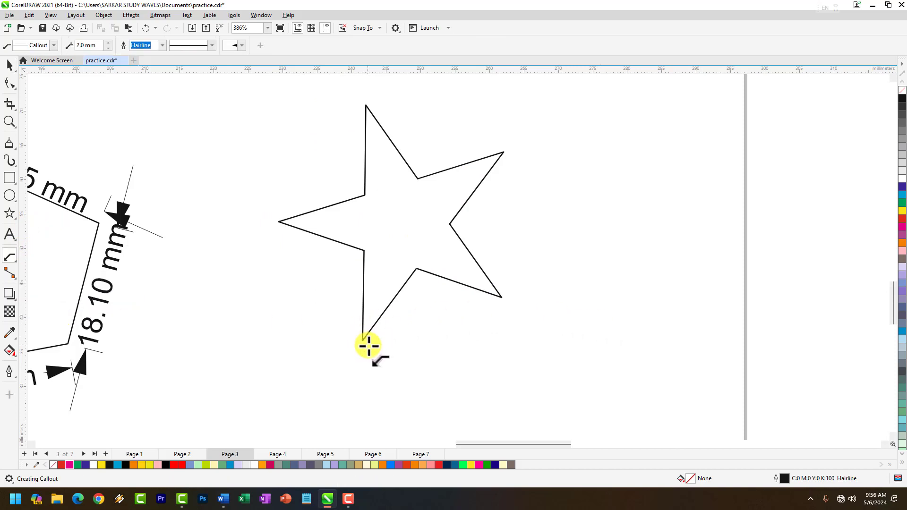
{"action": "left_click_drag", "start_coordinate": [375, 349], "coordinate": [412, 351]}
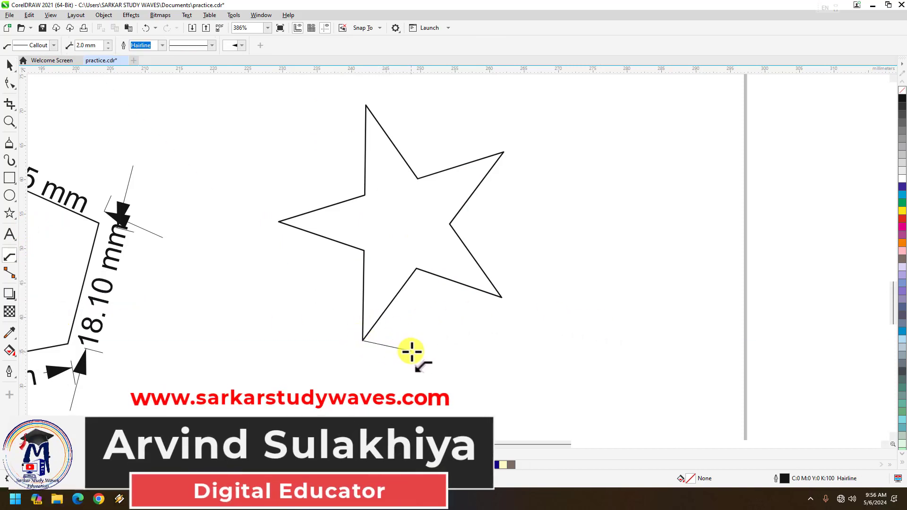
{"action": "left_click", "coordinate": [425, 329]}
{"action": "scroll", "coordinate": [461, 326], "scroll_direction": "up", "scroll_amount": 2}
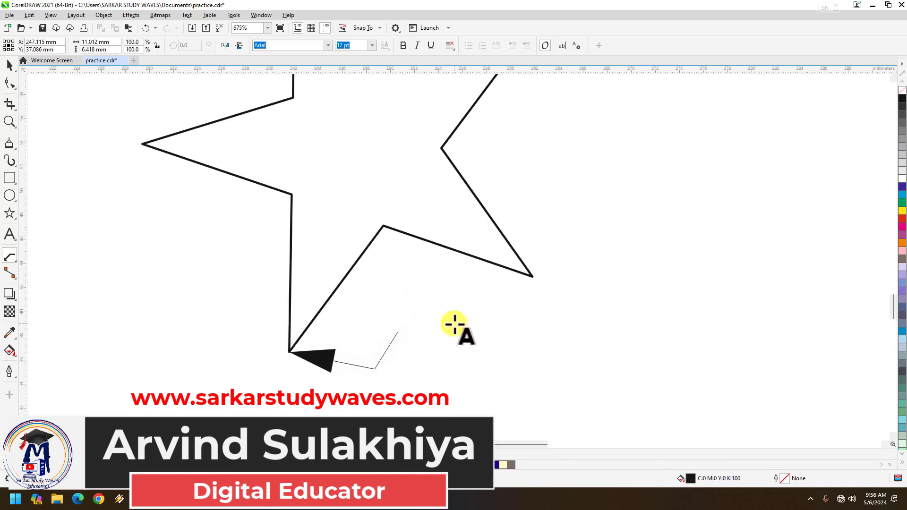
{"action": "type", "text": "Bottom"}
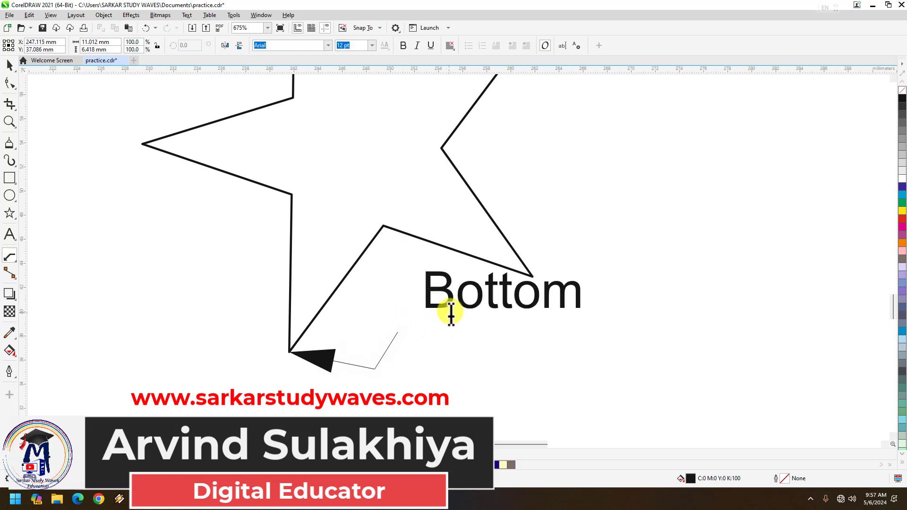
{"action": "key", "text": "Escape"}
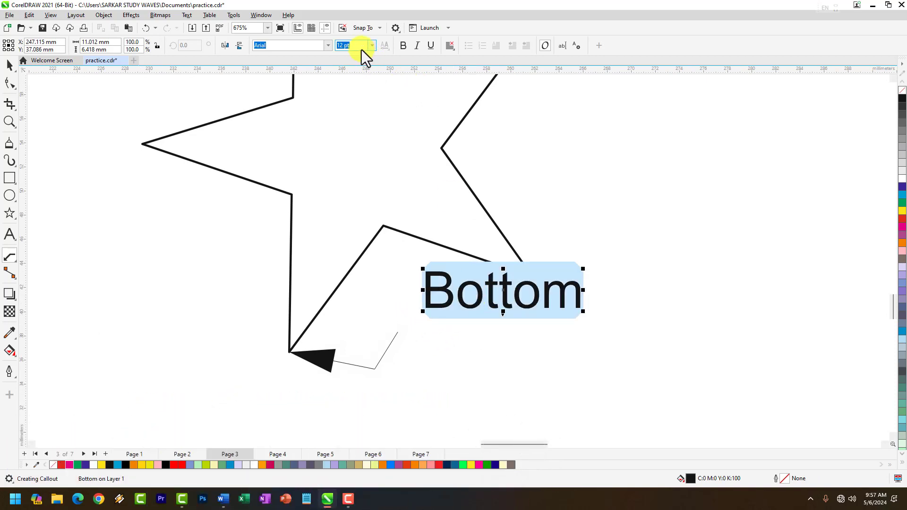
{"action": "key", "text": "Return"}
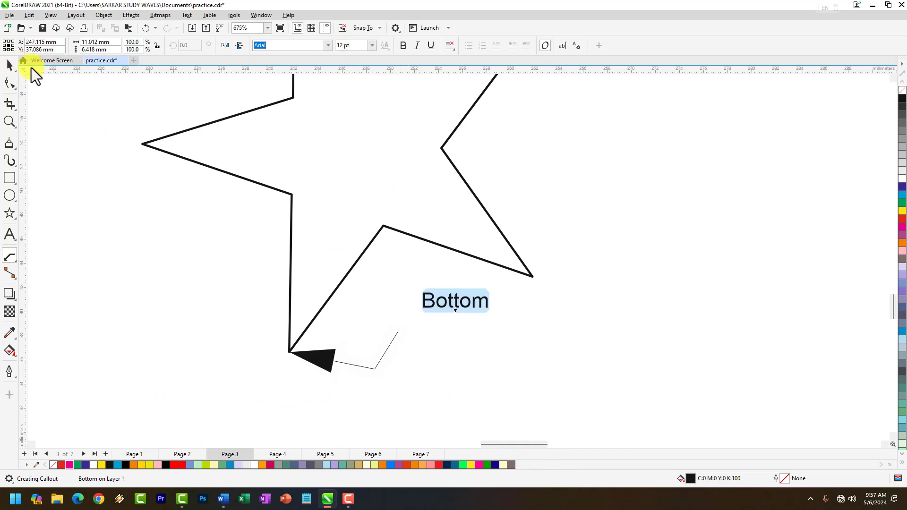
Step: Try the plain, boxed and circular callout shapes on the star's callout and settle on the triangular shape
{"action": "left_click", "coordinate": [9, 64]}
{"action": "left_click", "coordinate": [388, 347]}
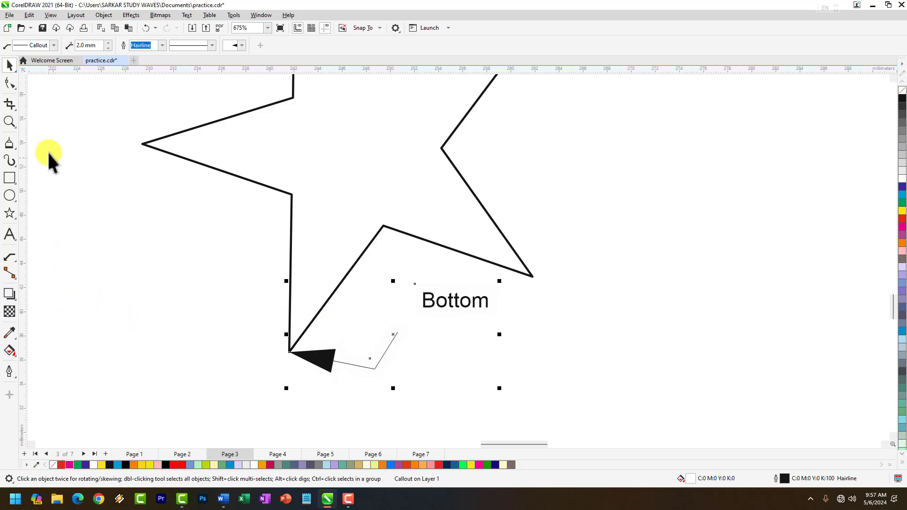
{"action": "left_click", "coordinate": [54, 45]}
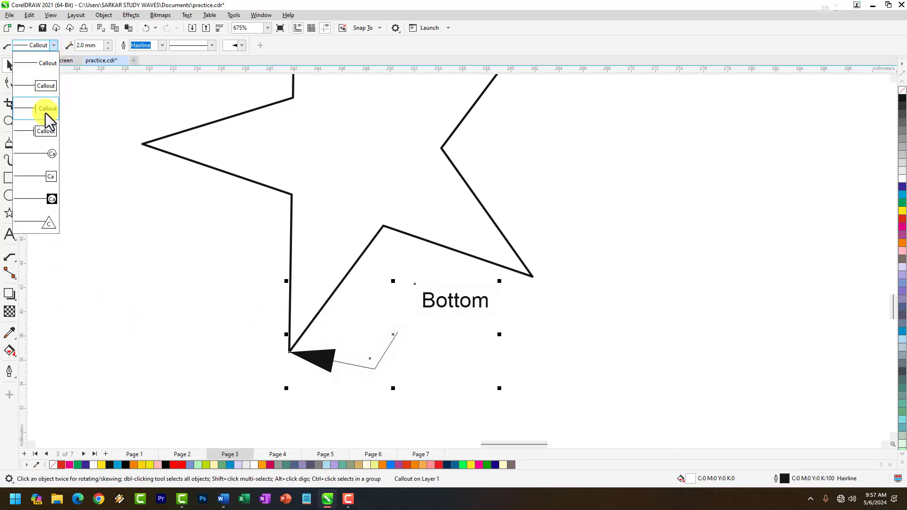
{"action": "left_click", "coordinate": [46, 137]}
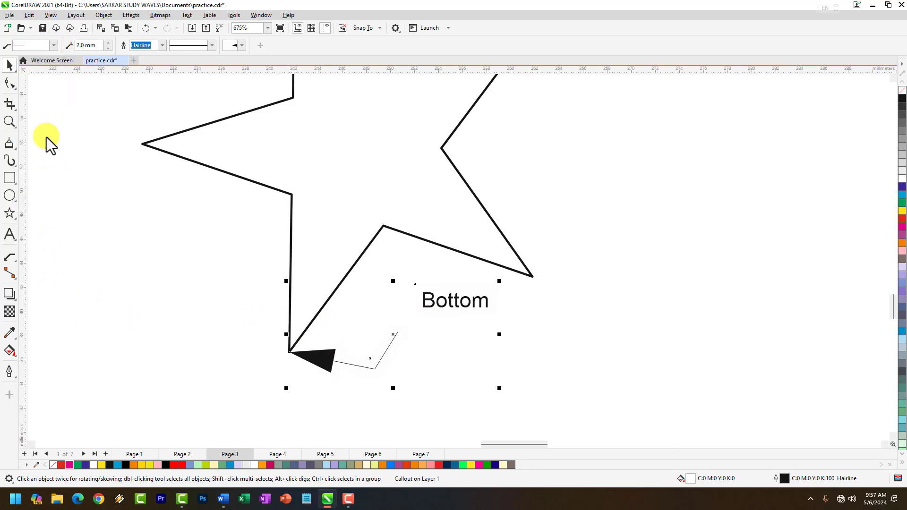
{"action": "left_click", "coordinate": [51, 46]}
{"action": "left_click", "coordinate": [47, 61]}
{"action": "left_click", "coordinate": [52, 47]}
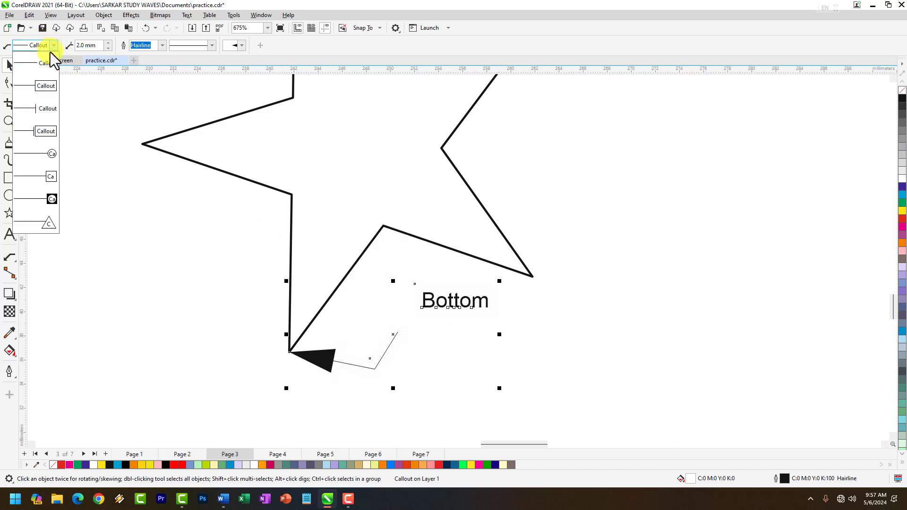
{"action": "left_click", "coordinate": [44, 84]}
{"action": "left_click", "coordinate": [53, 48]}
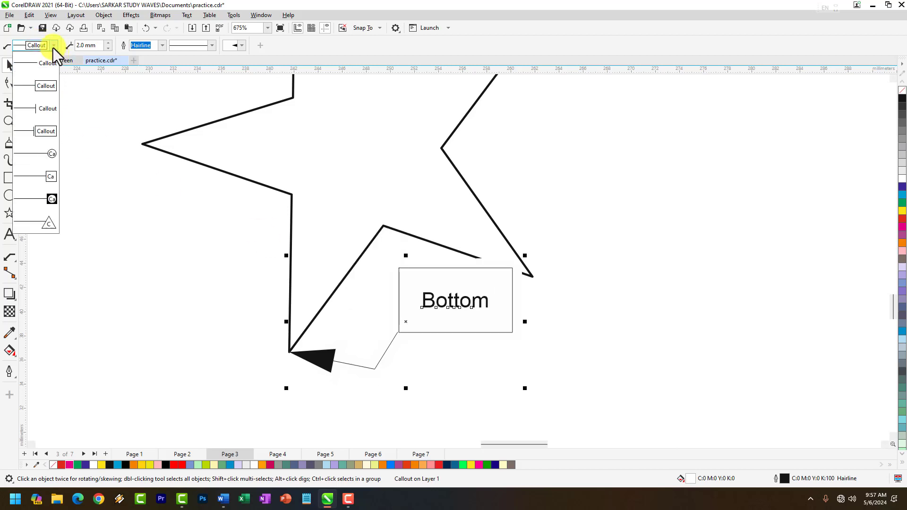
{"action": "left_click", "coordinate": [51, 158]}
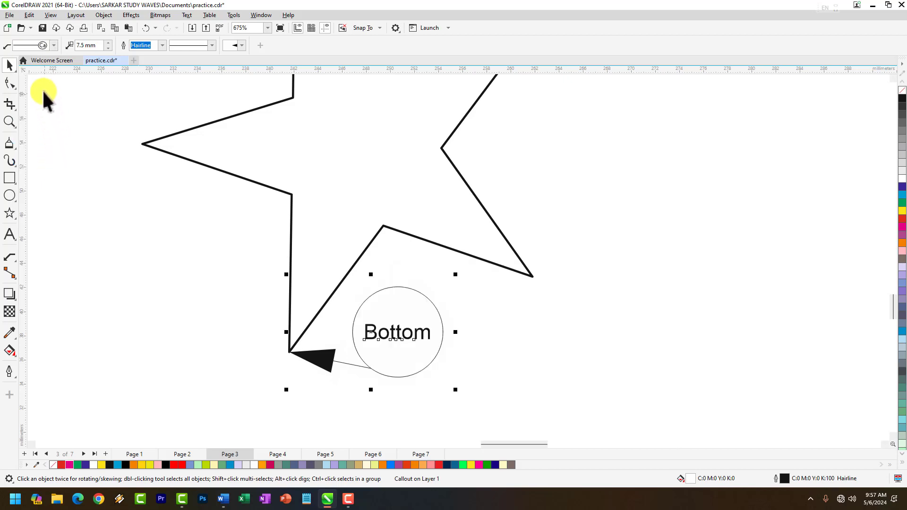
{"action": "left_click", "coordinate": [51, 45]}
{"action": "left_click", "coordinate": [36, 225]}
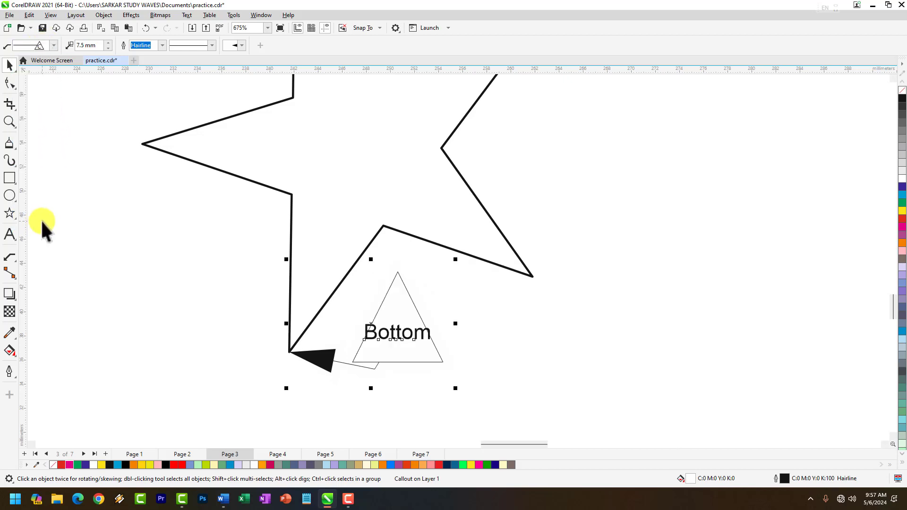
Step: Reduce the triangular callout symbol's size to 6.9 mm
{"action": "left_click", "coordinate": [54, 45]}
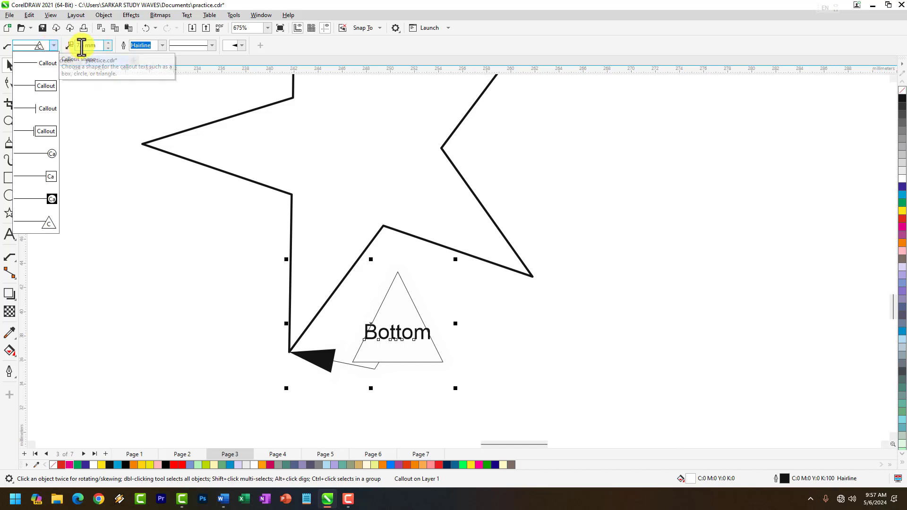
{"action": "left_click", "coordinate": [108, 49]}
{"action": "left_click", "coordinate": [108, 49]}
{"action": "left_click", "coordinate": [108, 49]}
{"action": "left_click", "coordinate": [108, 49]}
{"action": "left_click", "coordinate": [107, 49]}
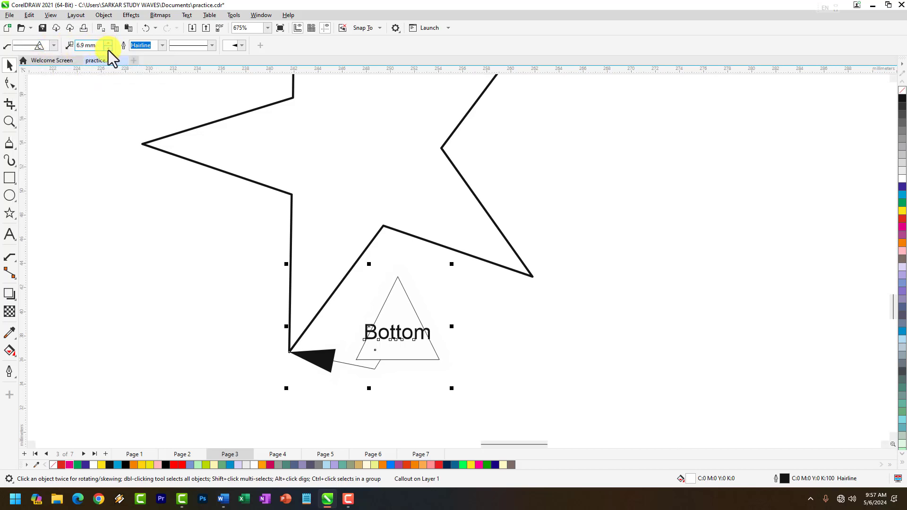
{"action": "left_click", "coordinate": [108, 50]}
Step: Look through the callout's outline width and arrowhead options and the available dimension tools
{"action": "left_click", "coordinate": [162, 46]}
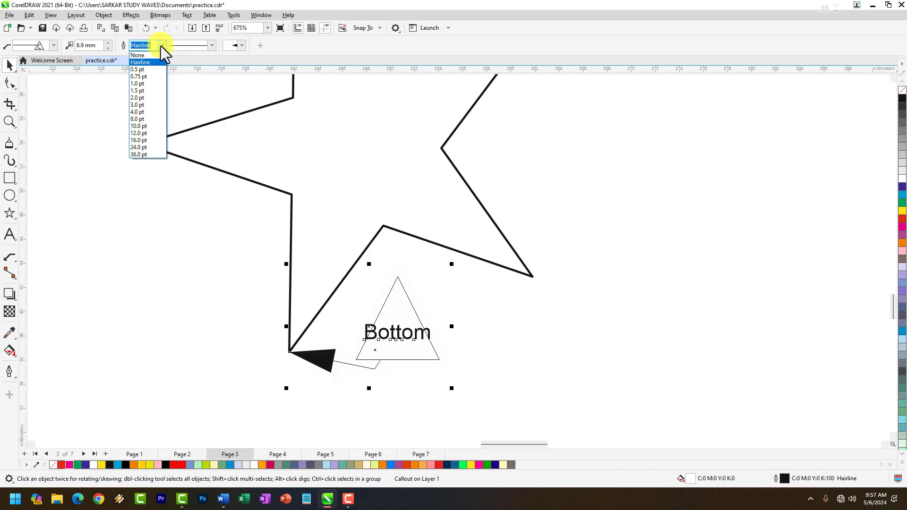
{"action": "left_click", "coordinate": [160, 45]}
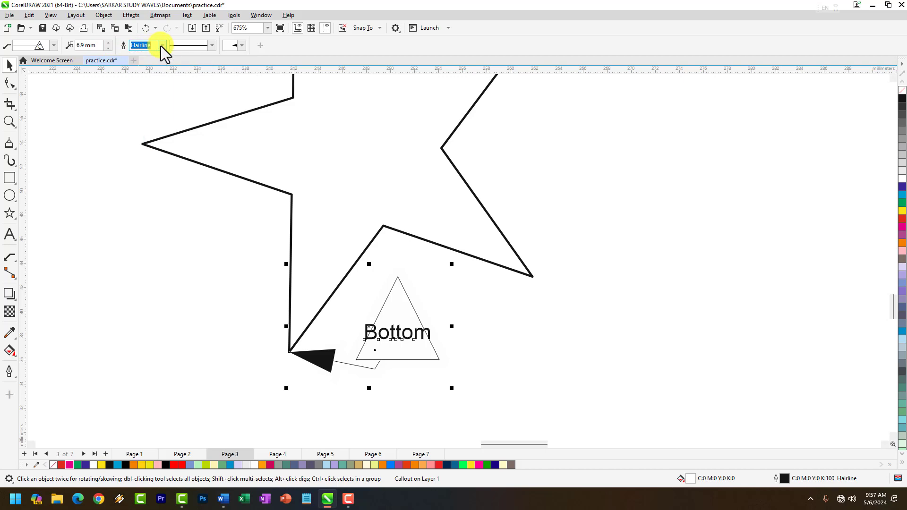
{"action": "left_click", "coordinate": [242, 46]}
{"action": "left_click", "coordinate": [241, 45]}
{"action": "scroll", "coordinate": [262, 389], "scroll_direction": "down", "scroll_amount": 3}
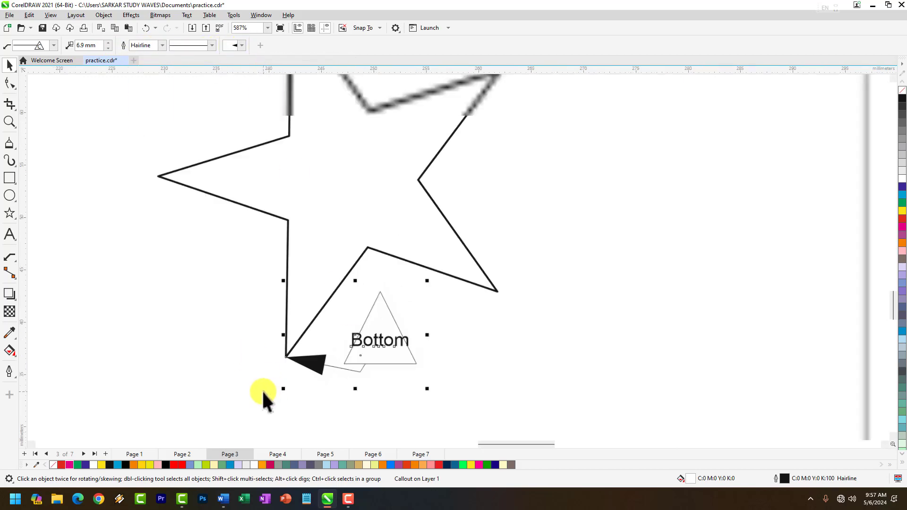
{"action": "scroll", "coordinate": [331, 262], "scroll_direction": "down", "scroll_amount": 4}
{"action": "scroll", "coordinate": [274, 358], "scroll_direction": "up", "scroll_amount": 4}
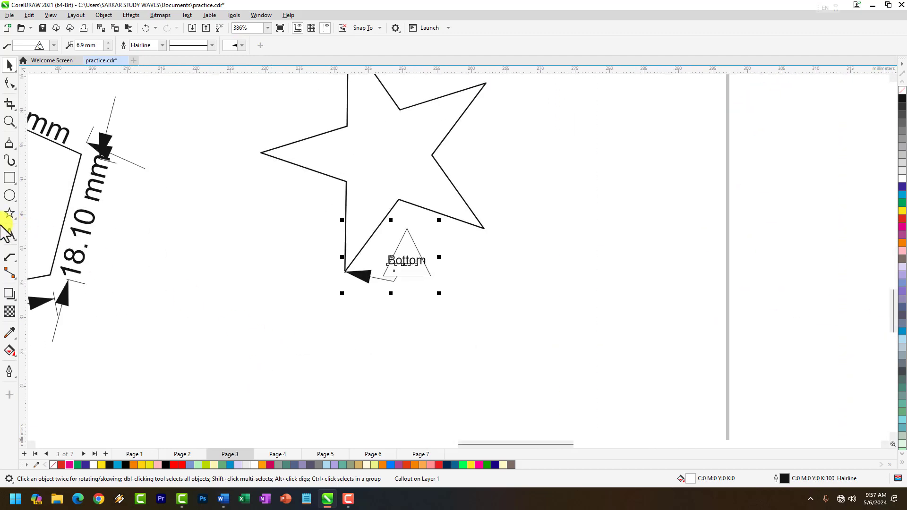
{"action": "left_click", "coordinate": [13, 257]}
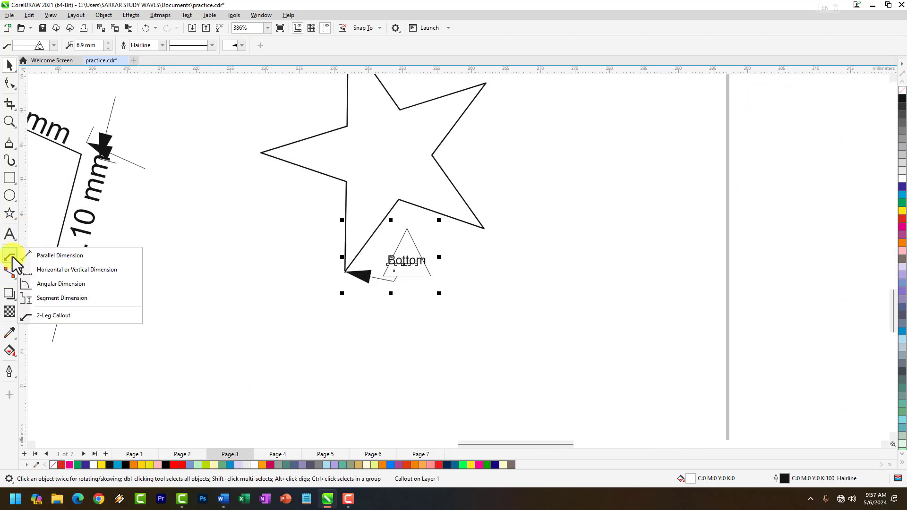
{"action": "left_click", "coordinate": [12, 259]}
{"action": "left_click", "coordinate": [12, 259]}
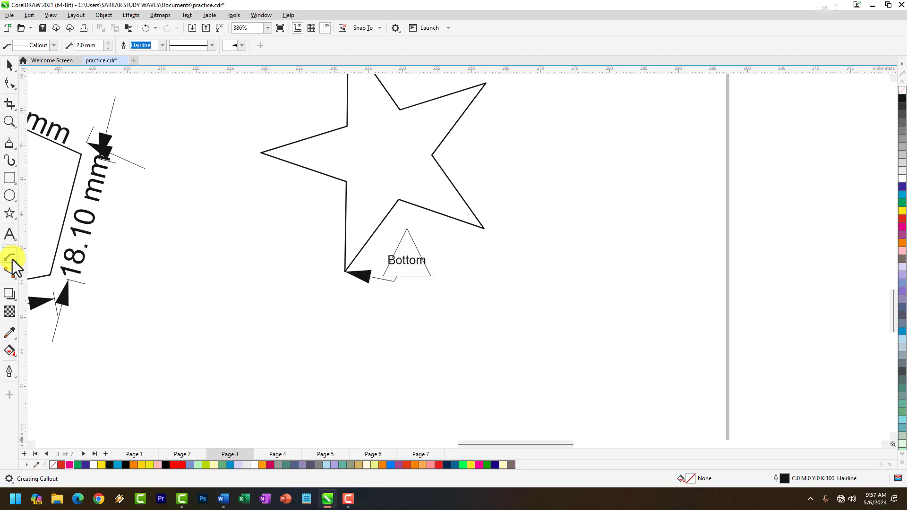